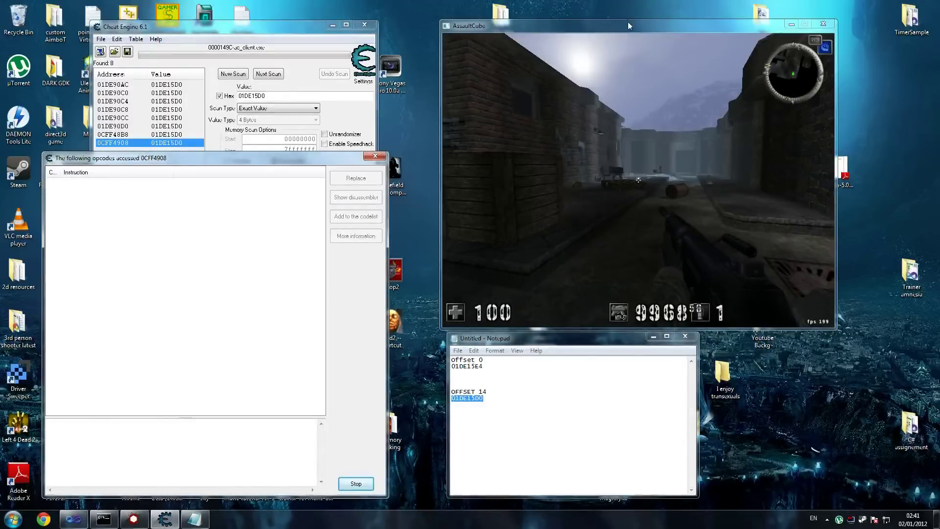
# Step: Fire the weapon in AssaultCube to check for opcodes accessing 0CFF4908, and close that opcode list
pyautogui.click(627, 22)
pyautogui.click(637, 181)
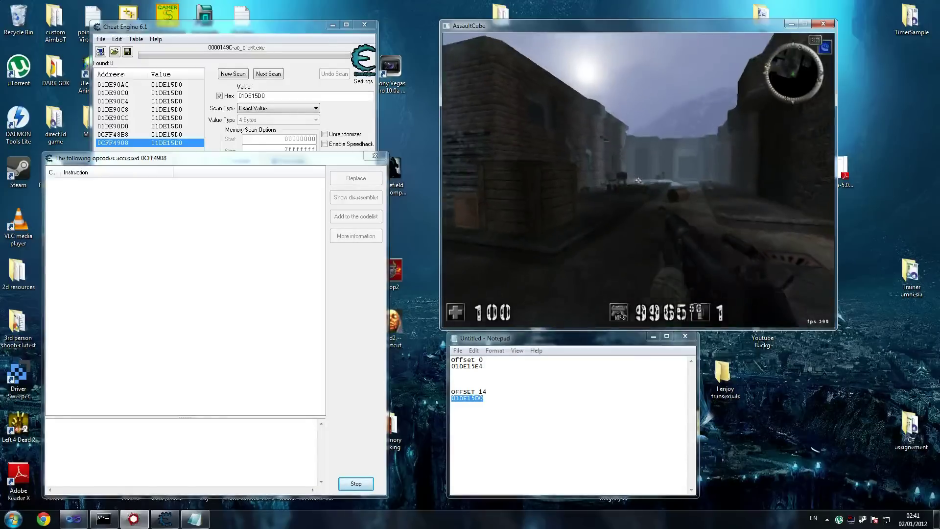
pyautogui.press('super')
pyautogui.click(375, 156)
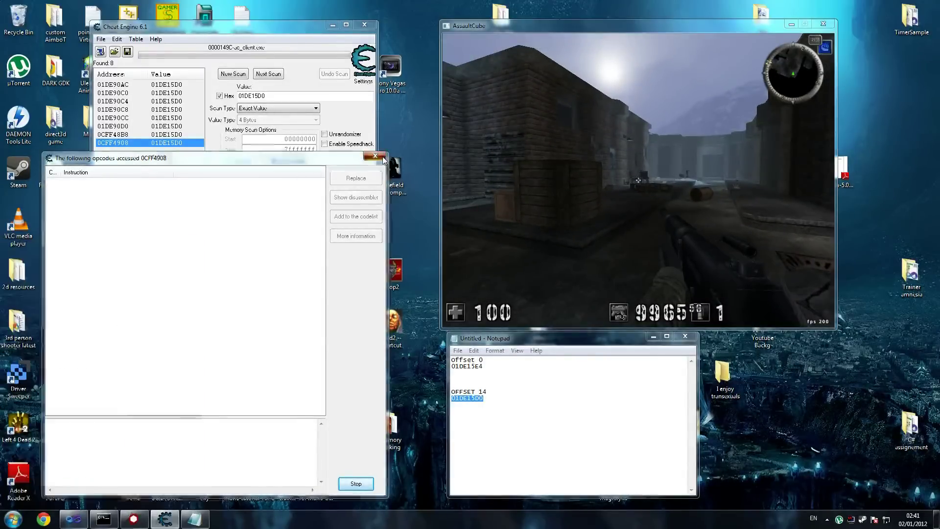
pyautogui.click(375, 155)
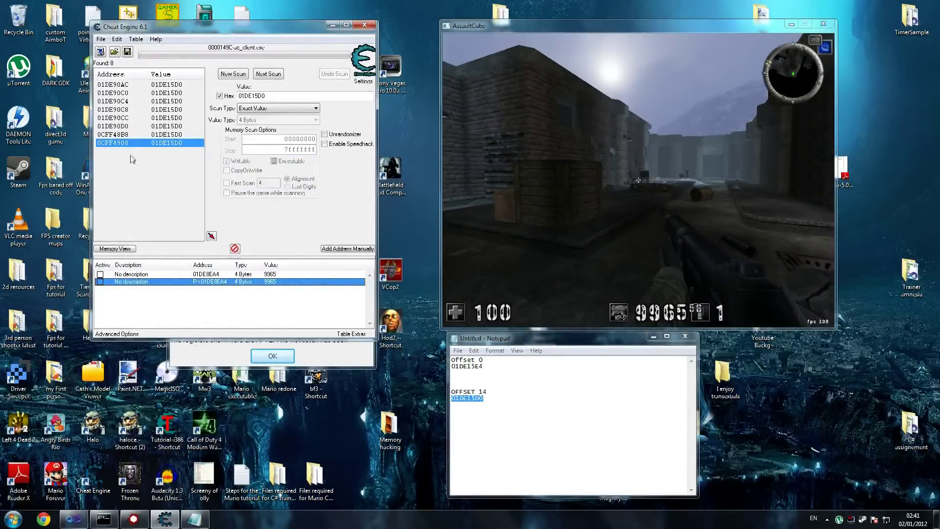
# Step: Try 0CFF48B8 as the base address of the ammo pointer entry
pyautogui.doubleClick(207, 284)
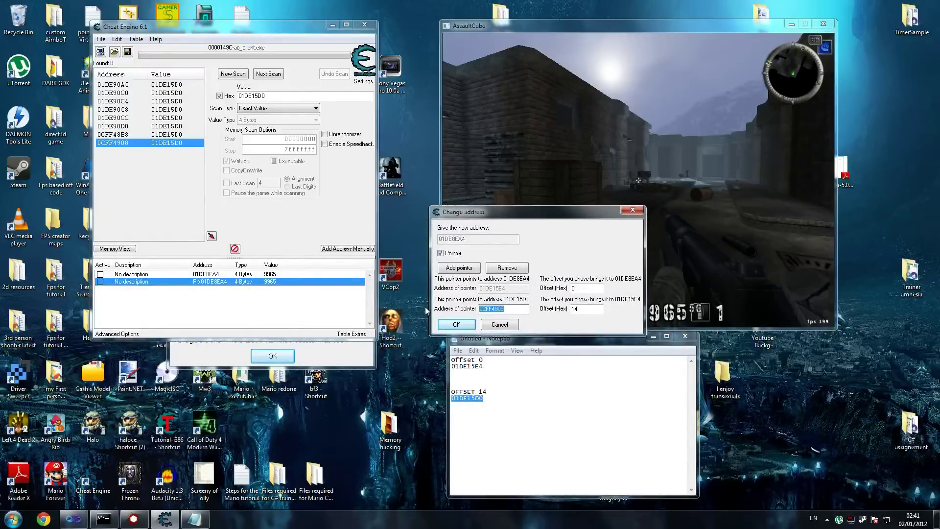
pyautogui.press('Return')
pyautogui.click(189, 135)
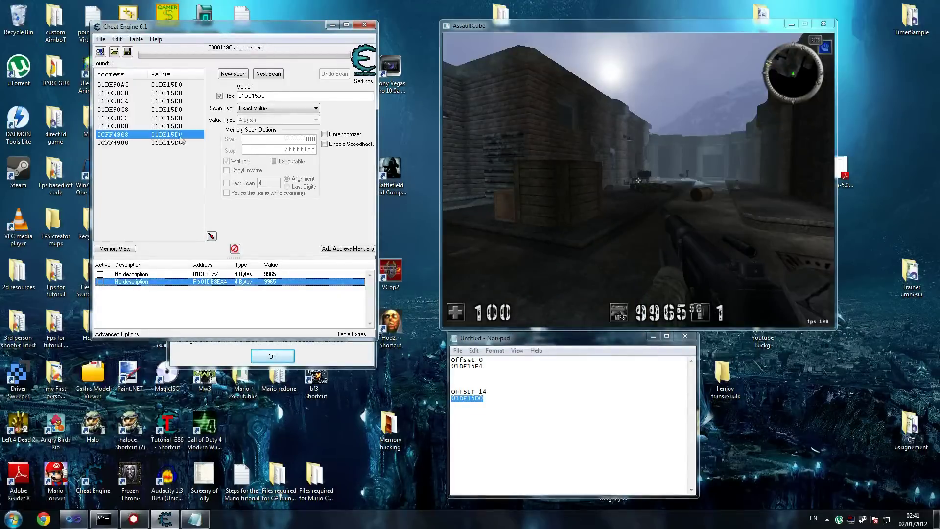
pyautogui.doubleClick(226, 282)
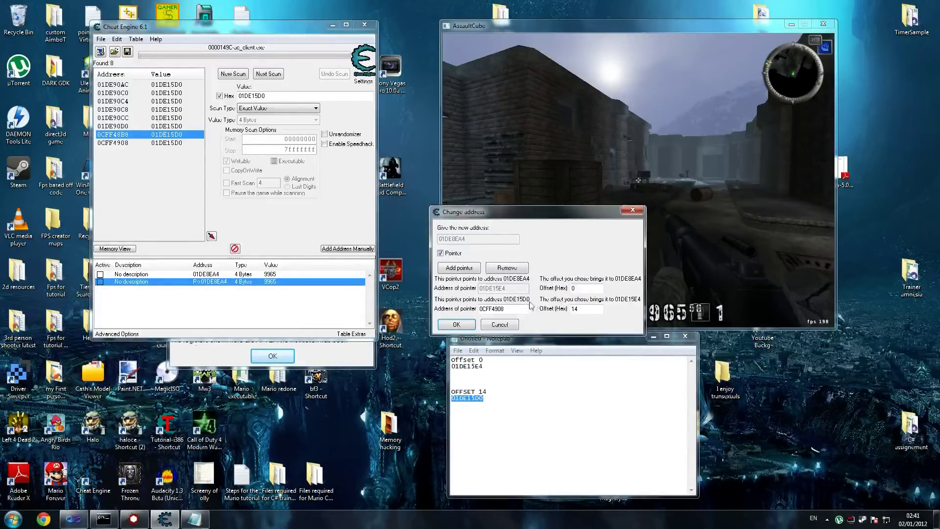
pyautogui.moveTo(520, 308); pyautogui.dragTo(455, 310)
pyautogui.write('0C')
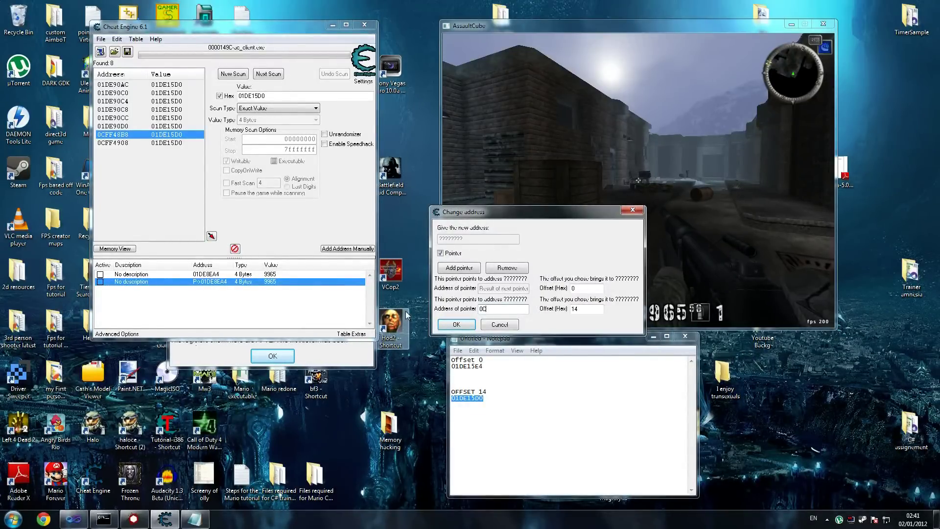
pyautogui.write('FF48B8')
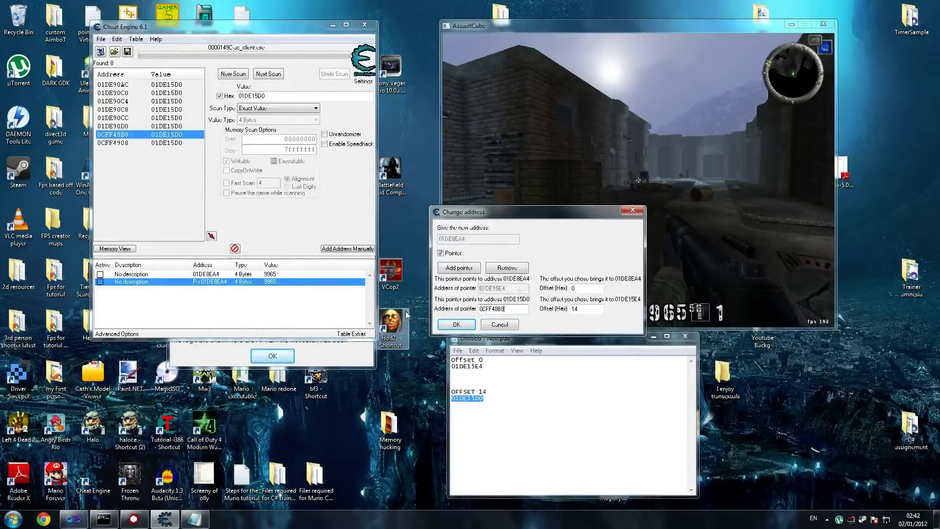
pyautogui.click(456, 324)
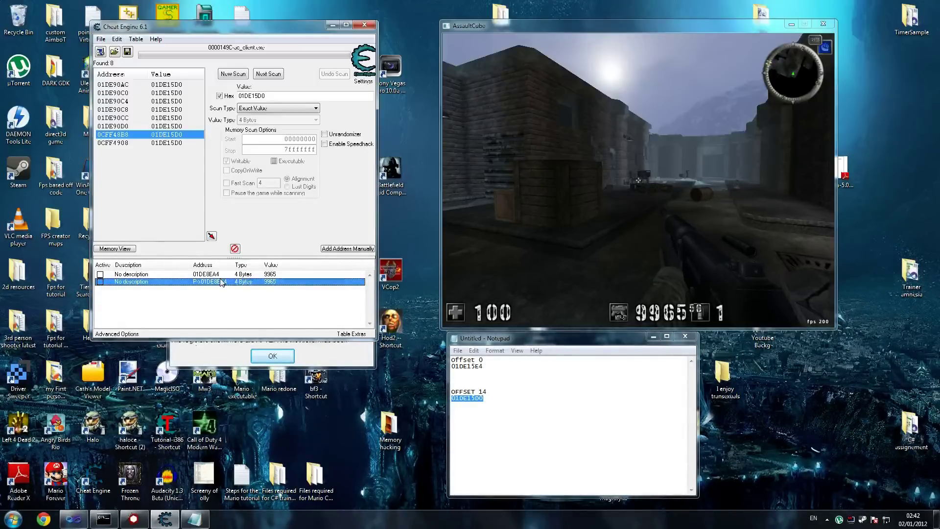
# Step: Trace what accesses the pointer at 0CFF48B8 while firing in the game, and close the opcode list
pyautogui.rightClick(222, 283)
pyautogui.click(262, 385)
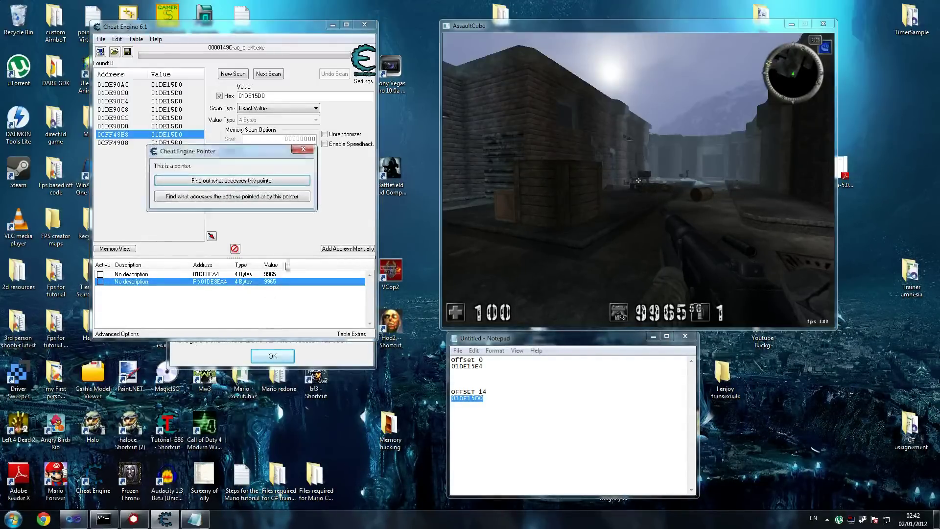
pyautogui.click(245, 181)
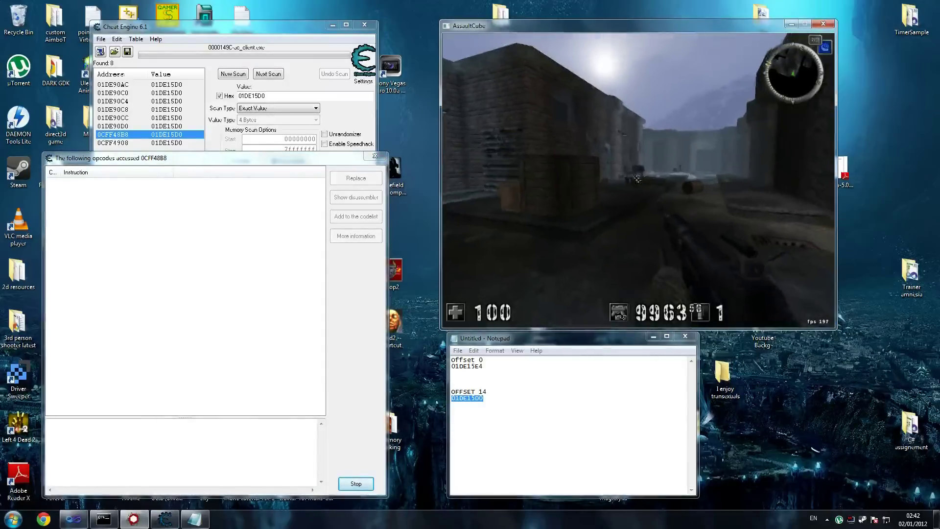
pyautogui.click(637, 180)
pyautogui.press('super')
pyautogui.click(375, 155)
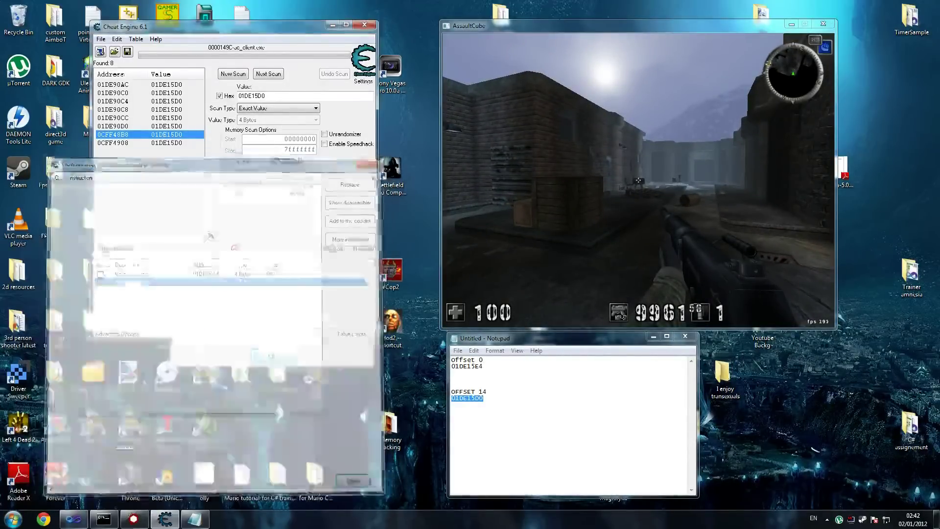
# Step: Set the base address of the ammo pointer entry to 01DE90D0, keeping offset 14
pyautogui.click(127, 126)
pyautogui.doubleClick(210, 282)
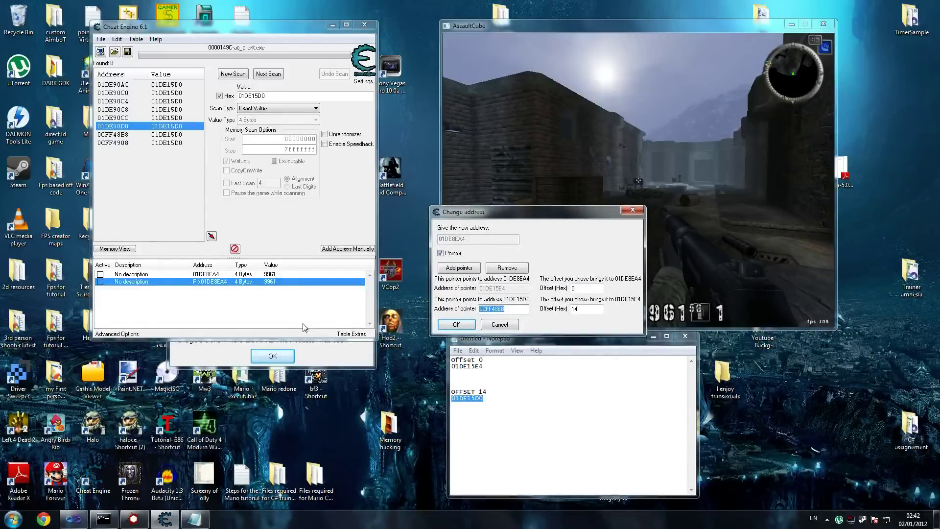
pyautogui.write('01DE9')
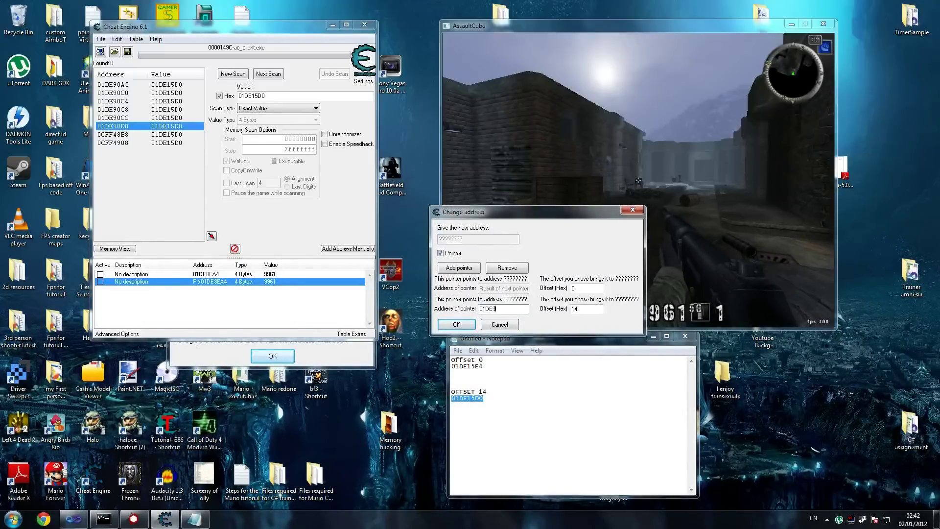
pyautogui.write('0D0')
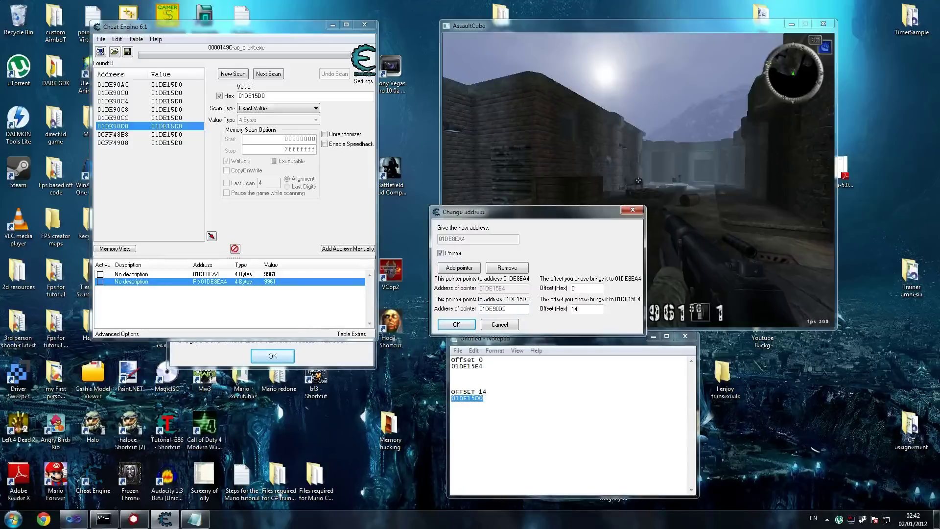
pyautogui.click(456, 324)
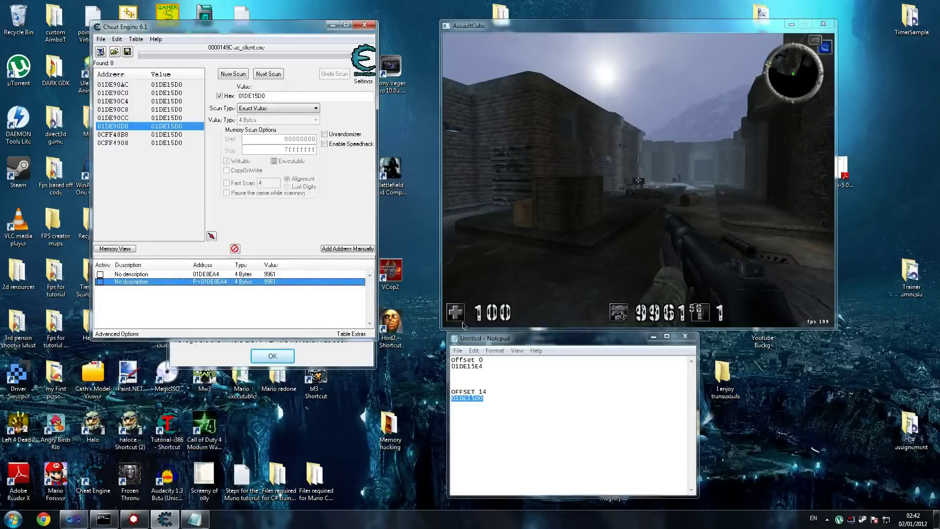
# Step: Trace what accesses the pointer at 01DE90D0 while moving and firing in the game, and return to the opcode list
pyautogui.rightClick(194, 284)
pyautogui.click(230, 383)
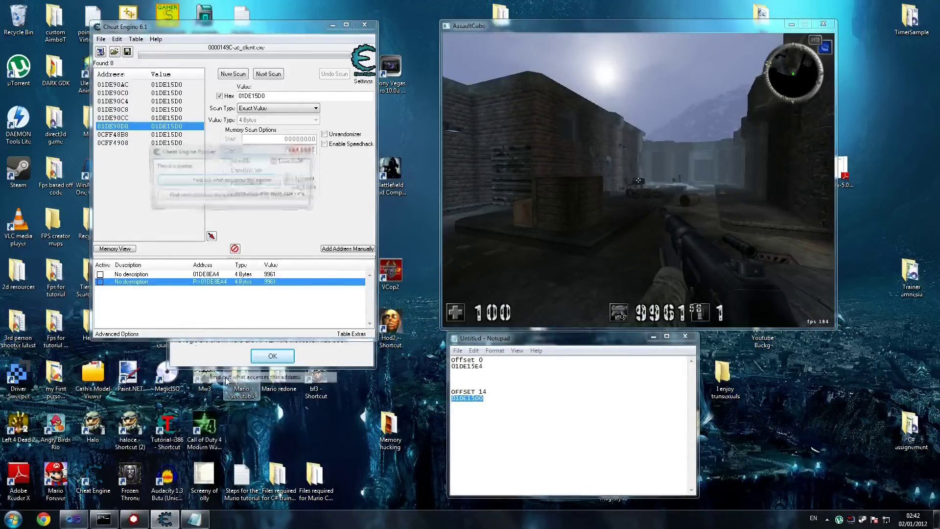
pyautogui.click(242, 197)
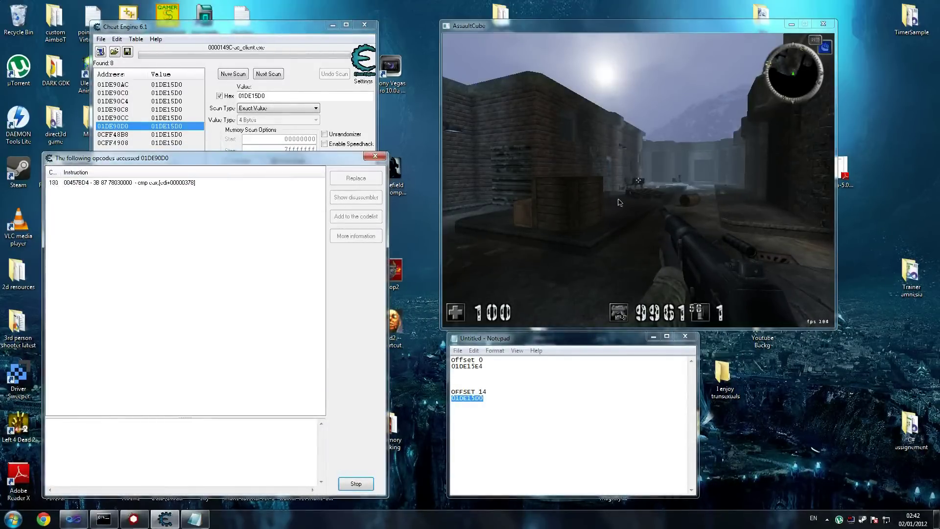
pyautogui.click(618, 202)
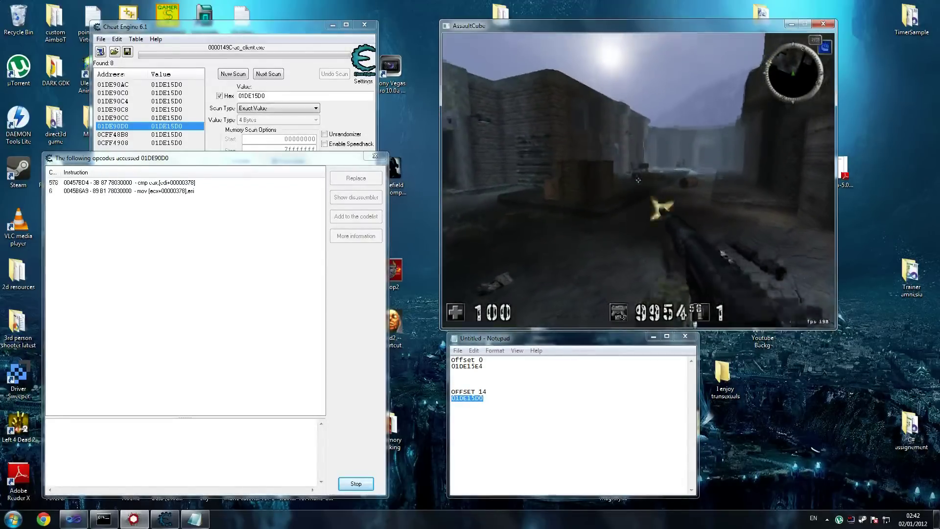
pyautogui.press('w')
pyautogui.click(638, 180)
pyautogui.click(638, 180)
pyautogui.click(638, 180)
pyautogui.click(637, 180)
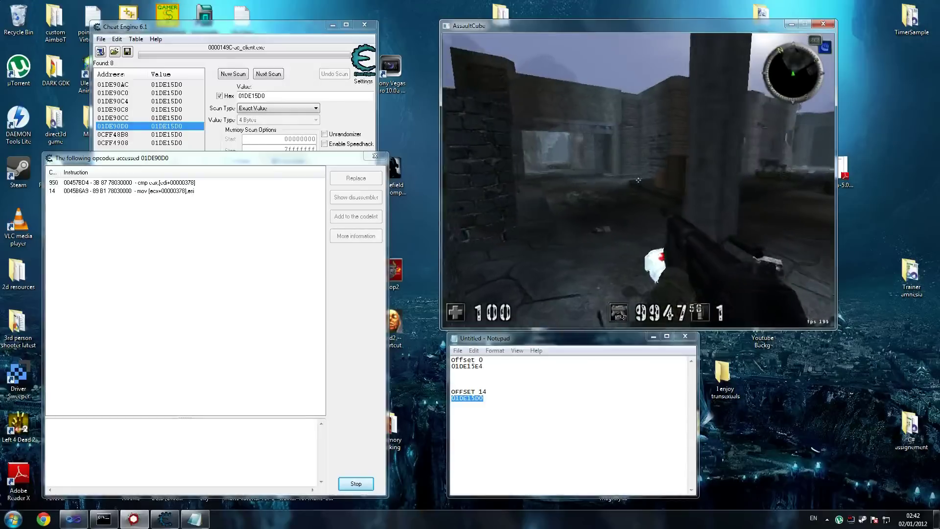
pyautogui.press('super')
pyautogui.click(243, 261)
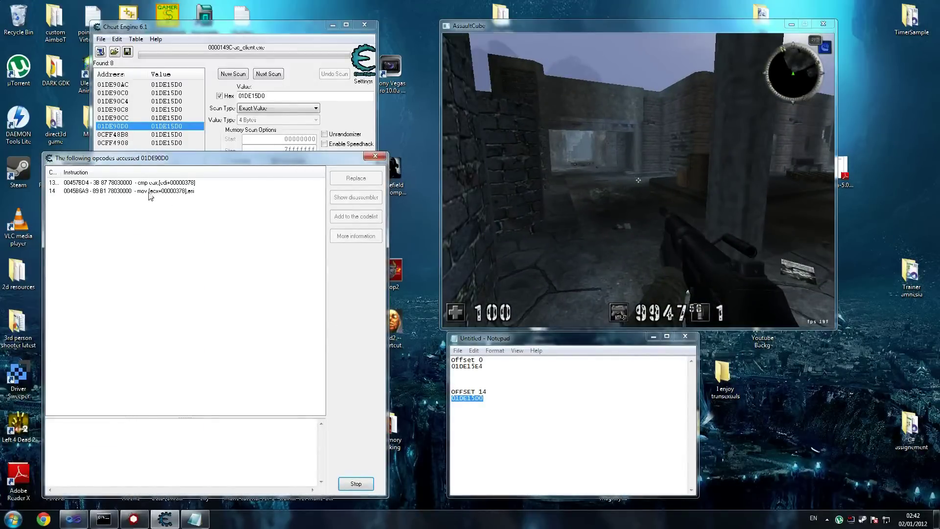
# Step: Open the details of the mov [ecx+00000378],esi instruction and note "OFFSET 378" with pointer value 01DE8D58 in Notepad
pyautogui.doubleClick(149, 192)
pyautogui.moveTo(178, 346); pyautogui.dragTo(166, 282)
pyautogui.click(494, 397)
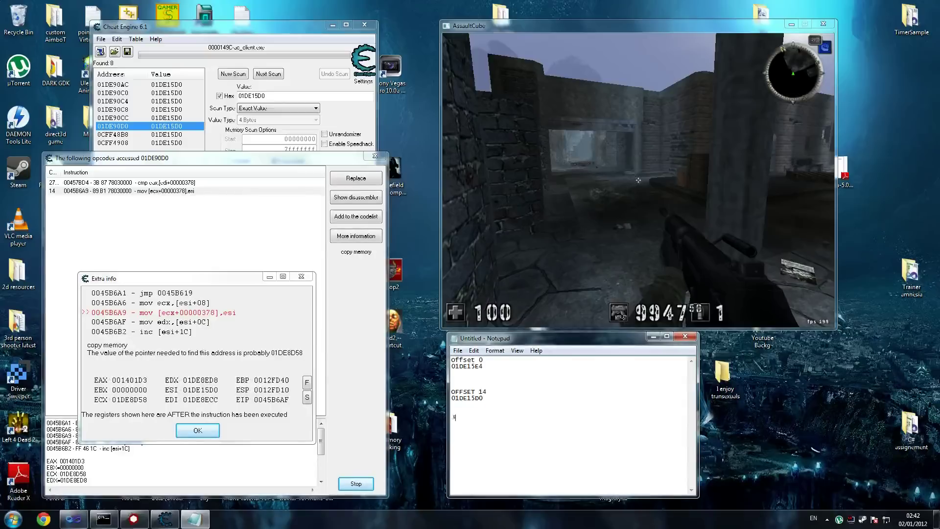
pyautogui.write('7')
pyautogui.write('SET')
pyautogui.press('Return')
pyautogui.write('01DE8')
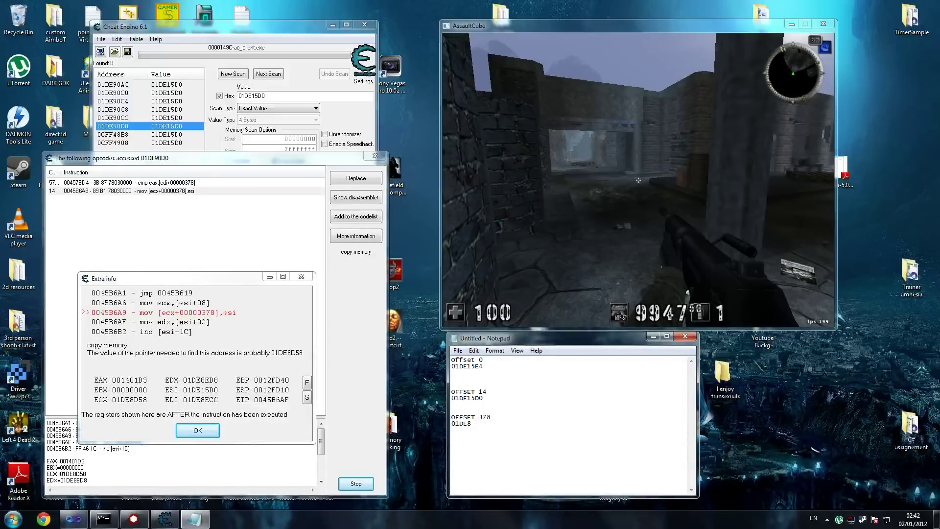
pyautogui.write('D58')
# Step: Run a new hexadecimal scan for the noted pointer value 01DE8D58, and close the instruction details and opcode list
pyautogui.hotkey('shift', 'Home')
pyautogui.hotkey('ctrl', 'c')
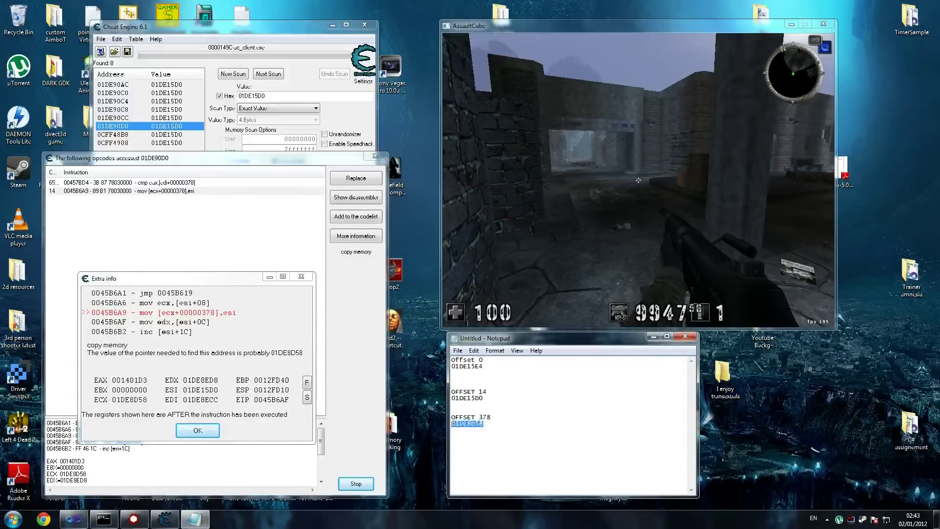
pyautogui.hotkey('alt', 'Tab')
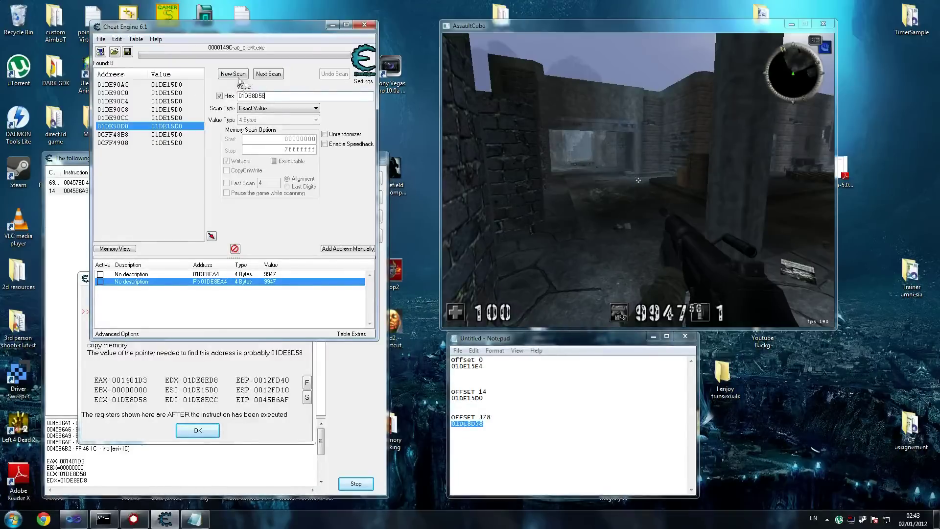
pyautogui.click(232, 73)
pyautogui.hotkey('ctrl', 'v')
pyautogui.click(232, 73)
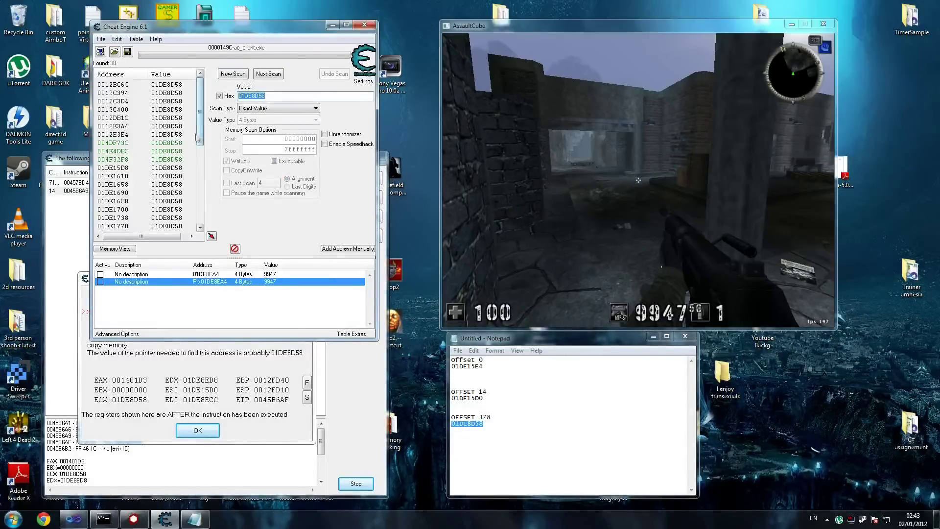
pyautogui.click(198, 429)
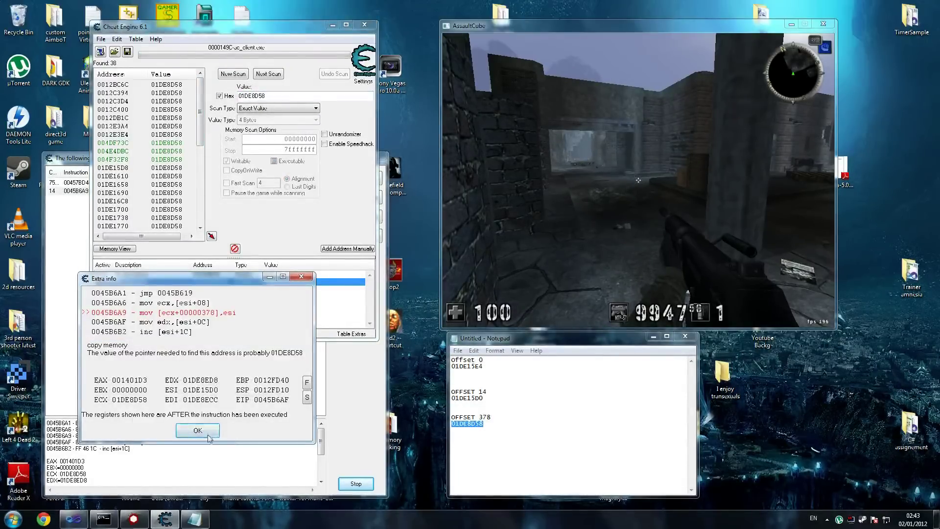
pyautogui.click(364, 159)
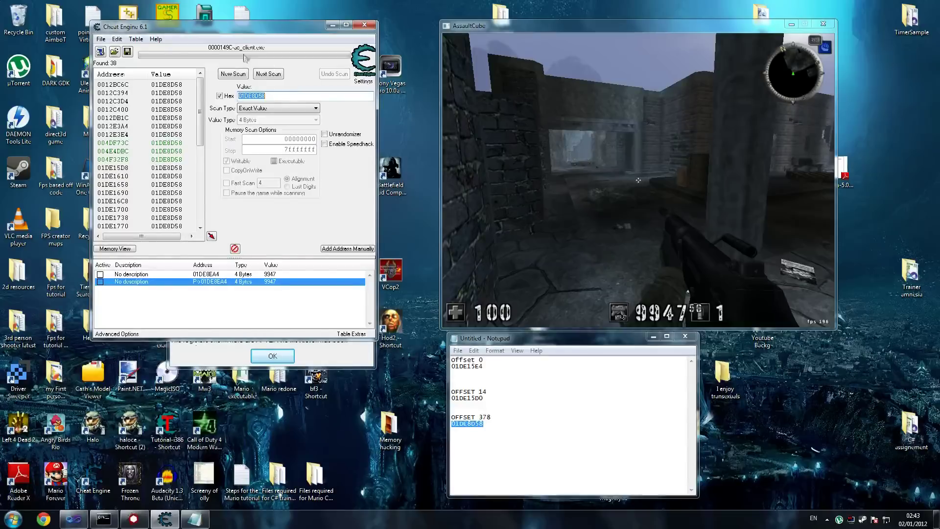
# Step: Pick the static result 004DF73C and add another pointer level to the ammo pointer entry with 004DF73C as its base address
pyautogui.moveTo(200, 121); pyautogui.dragTo(195, 65)
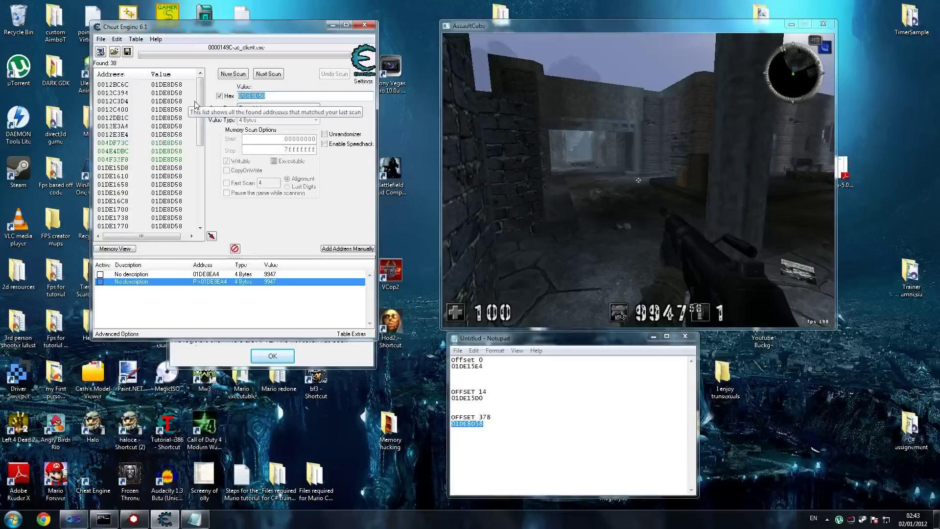
pyautogui.click(159, 143)
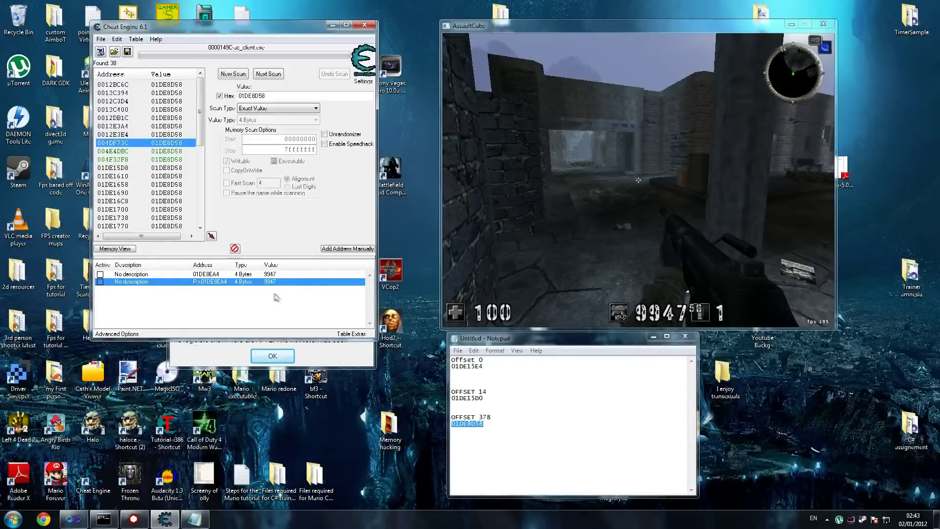
pyautogui.doubleClick(206, 283)
pyautogui.moveTo(483, 211); pyautogui.dragTo(250, 300)
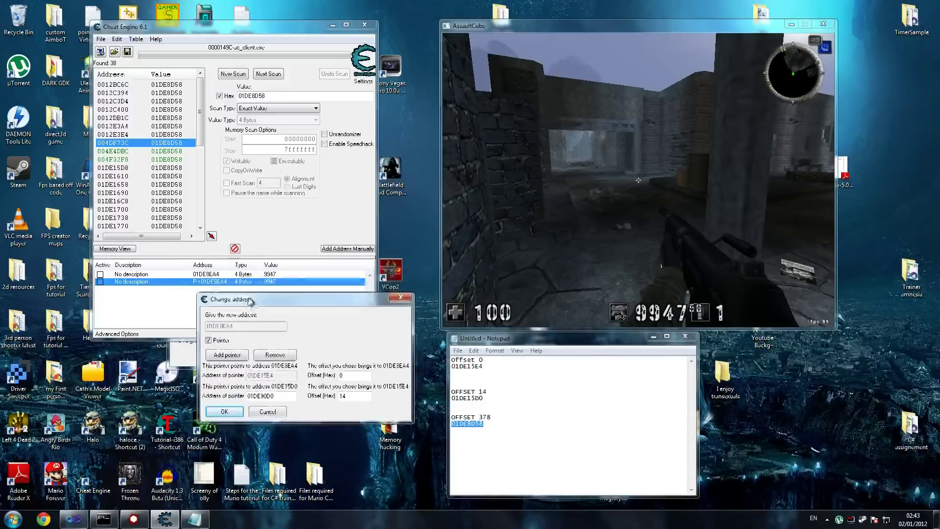
pyautogui.click(226, 355)
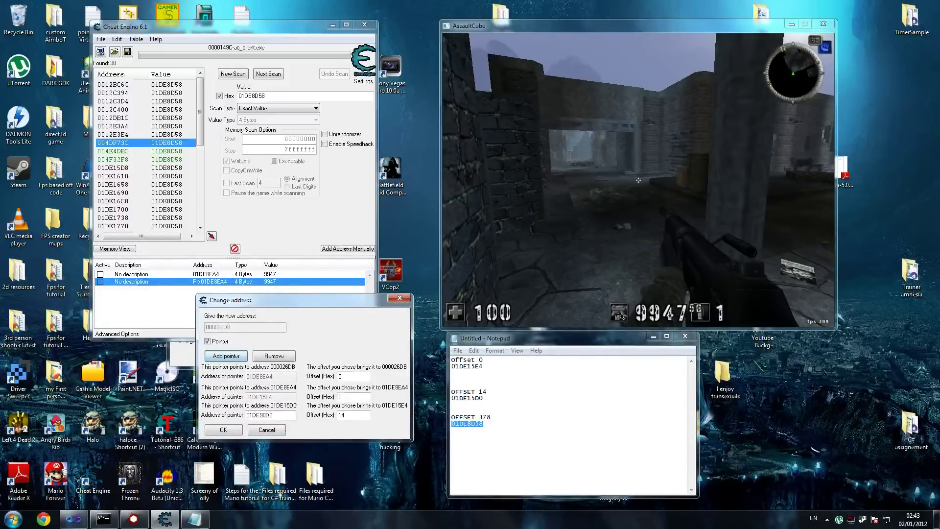
pyautogui.moveTo(284, 414); pyautogui.dragTo(169, 422)
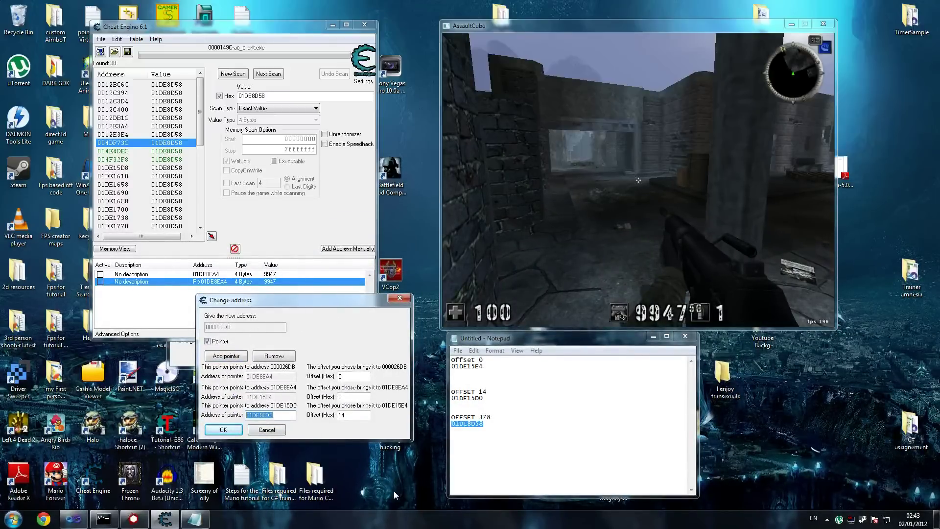
pyautogui.write('004')
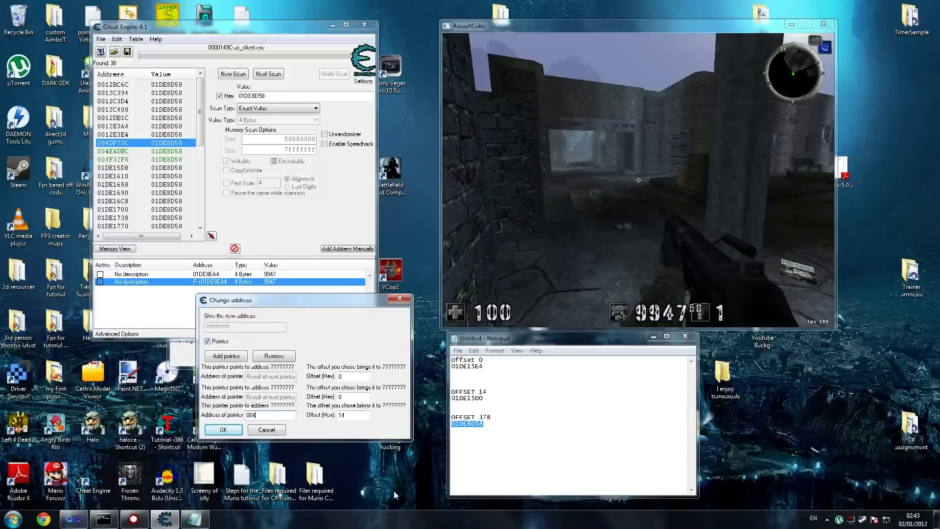
pyautogui.write('DF73C')
# Step: Set the middle level's offset to 14 and the base level's offset to 378, and apply the pointer chain
pyautogui.click(343, 415)
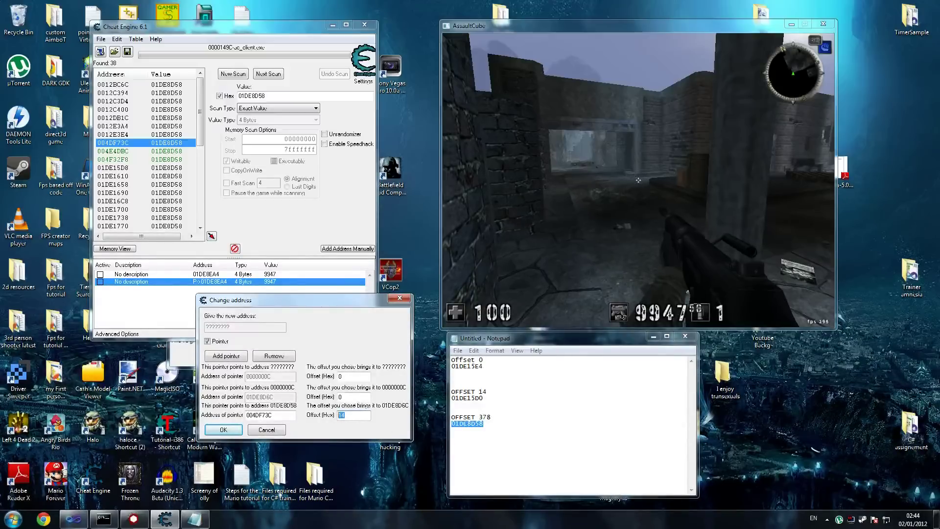
pyautogui.doubleClick(340, 397)
pyautogui.write('14')
pyautogui.moveTo(345, 416); pyautogui.dragTo(320, 416)
pyautogui.write('378')
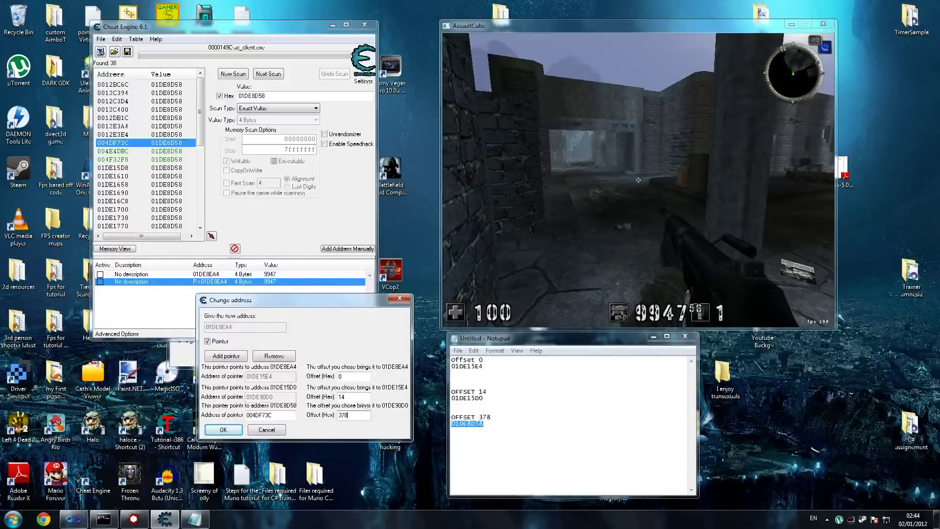
pyautogui.click(223, 429)
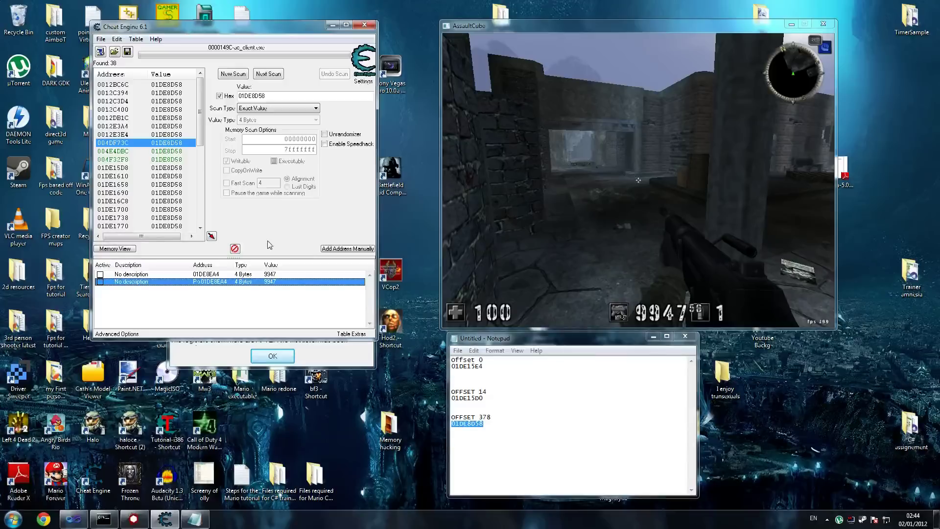
# Step: Set the ammo pointer entry's value to 1000 and test it by firing in AssaultCube, returning to Cheat Engine
pyautogui.doubleClick(268, 284)
pyautogui.write('1000')
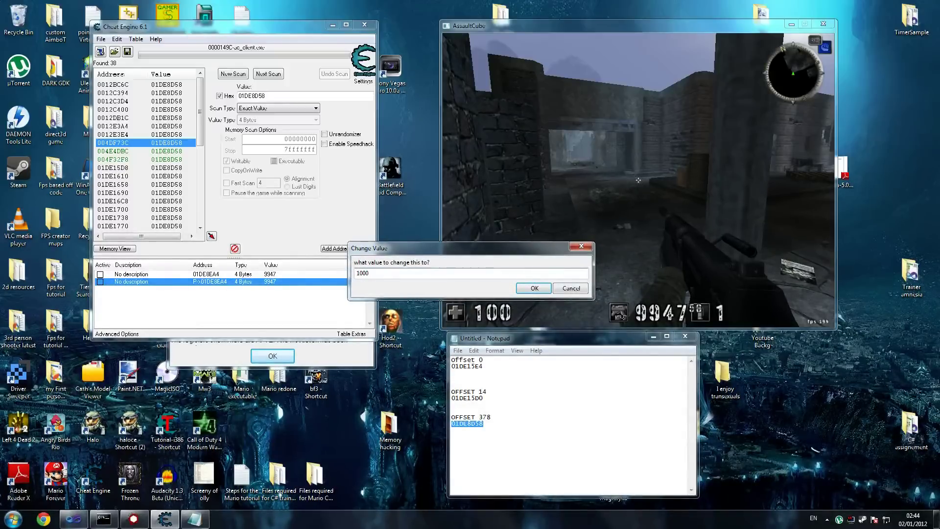
pyautogui.click(534, 289)
pyautogui.click(533, 295)
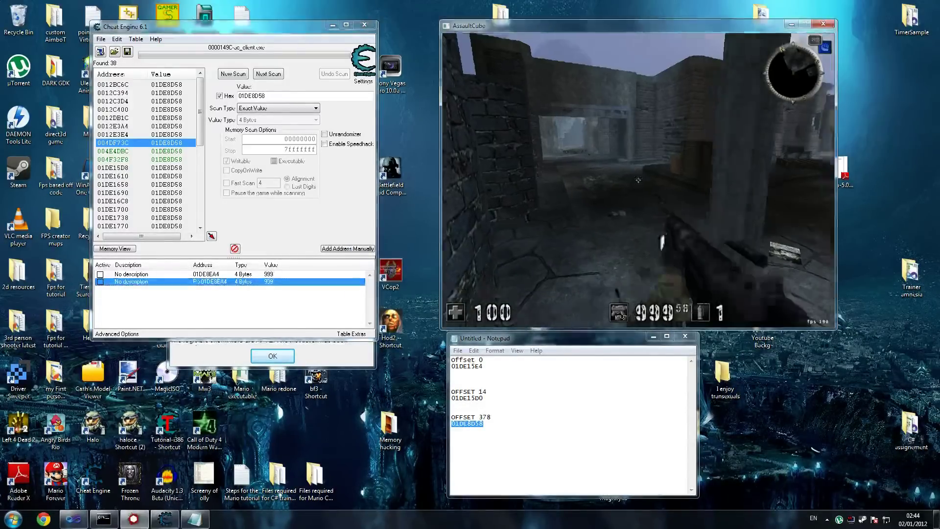
pyautogui.press('super')
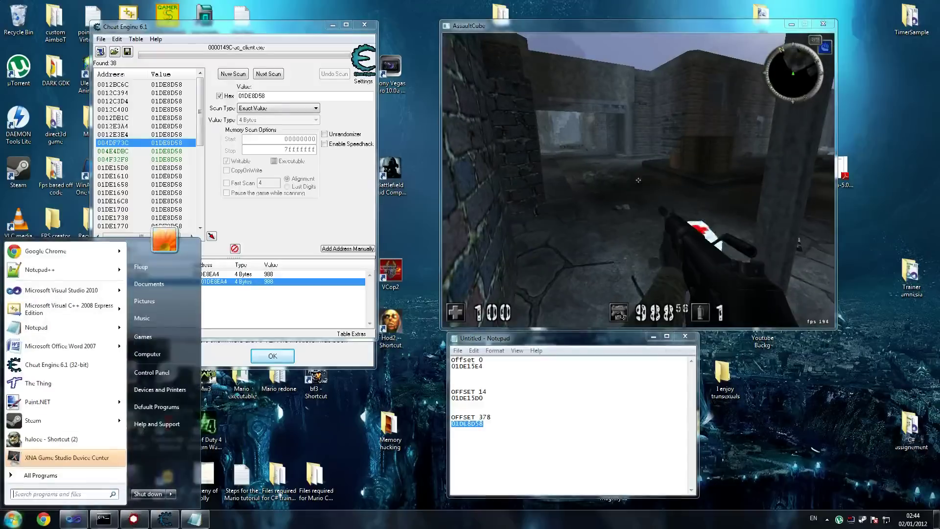
pyautogui.click(136, 298)
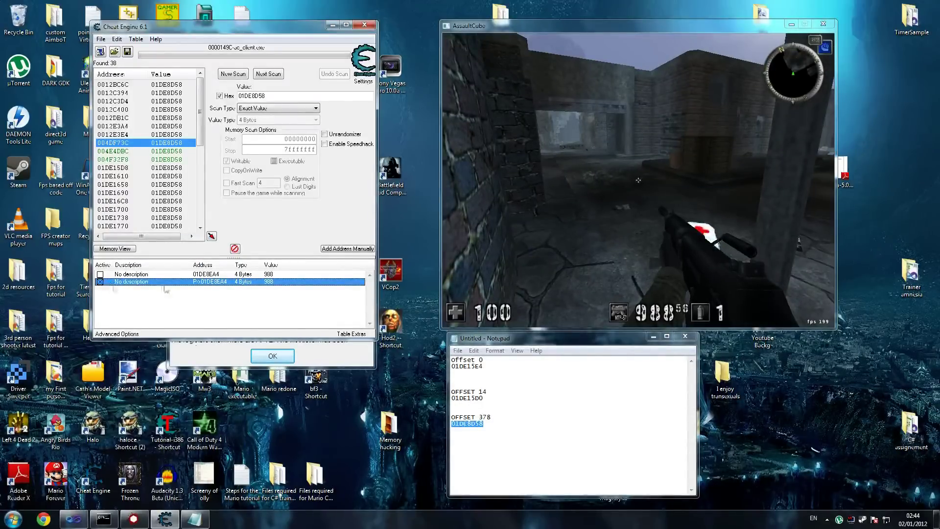
pyautogui.press('super')
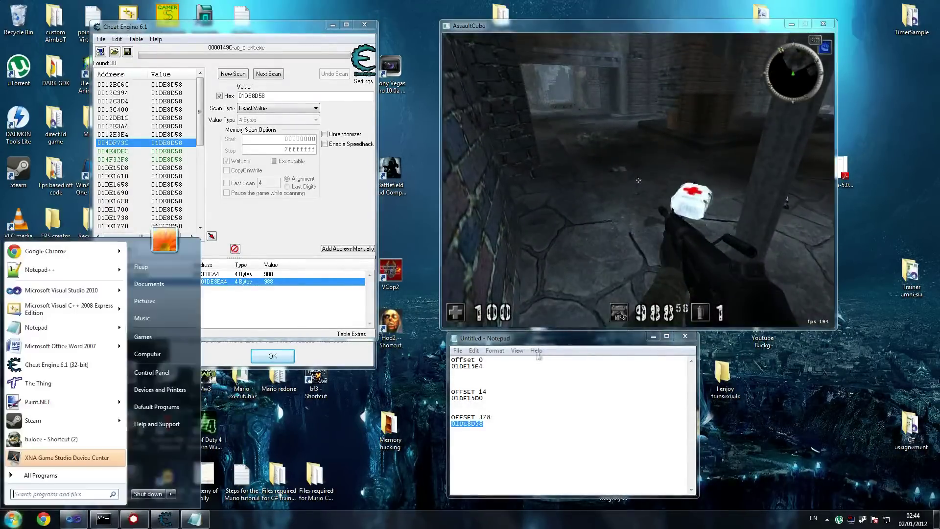
pyautogui.click(243, 324)
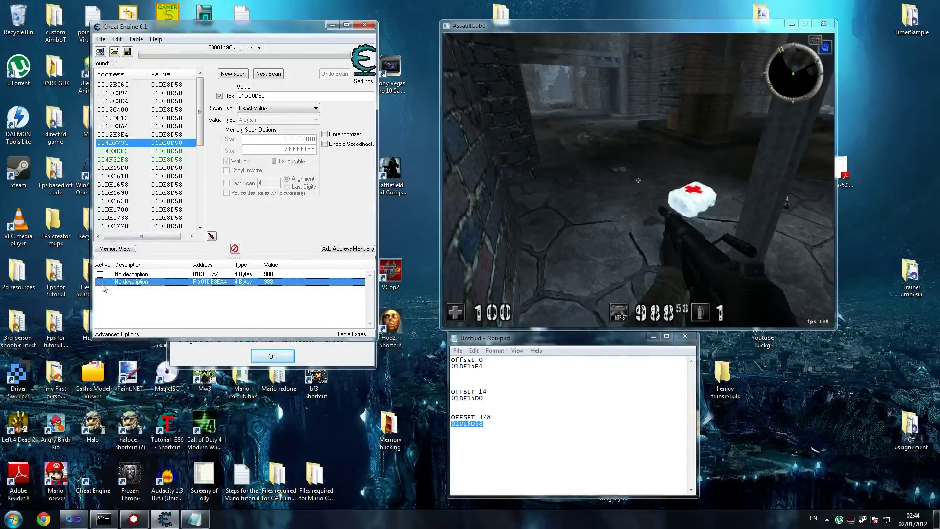
# Step: Copy the base address 004DF73C from the ammo pointer's address settings and replace the address noted under OFFSET 378 in Notepad
pyautogui.doubleClick(208, 283)
pyautogui.moveTo(509, 205); pyautogui.dragTo(233, 302)
pyautogui.doubleClick(236, 416)
pyautogui.hotkey('ctrl', 'c')
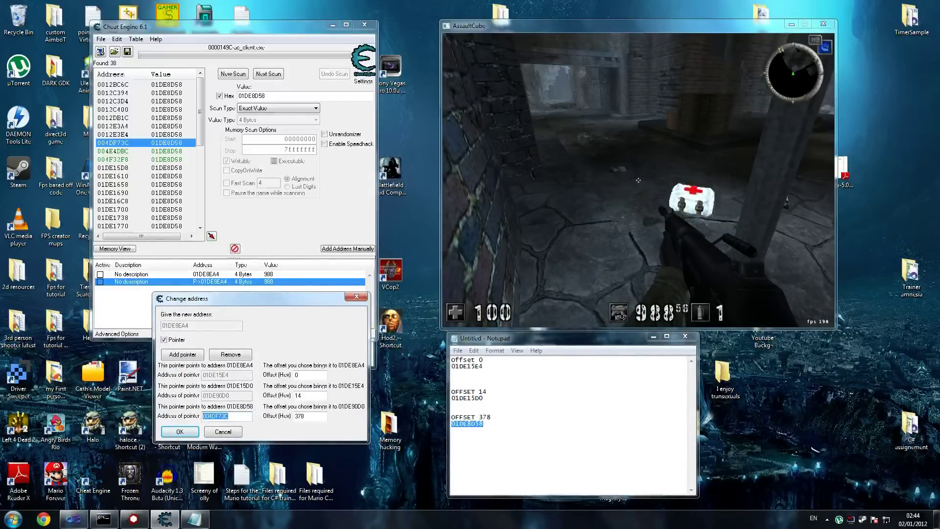
pyautogui.click(489, 424)
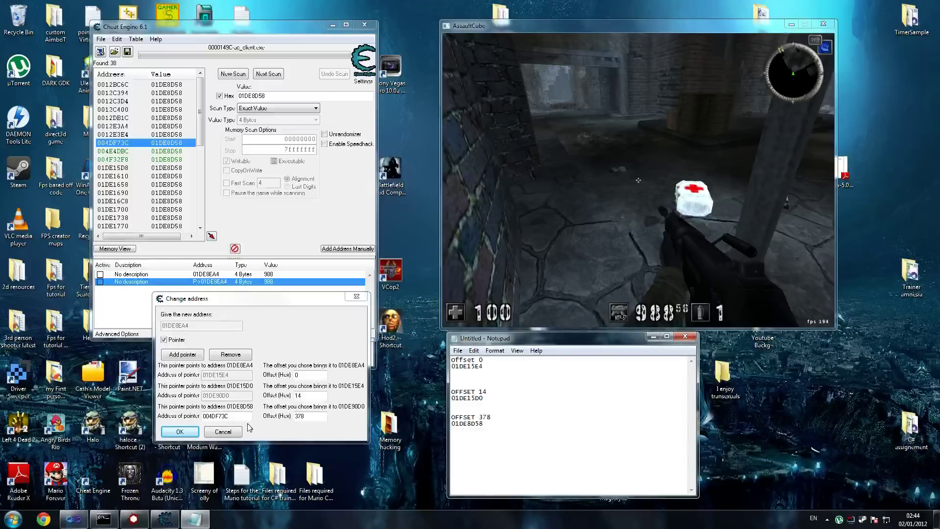
pyautogui.moveTo(455, 424); pyautogui.dragTo(483, 424)
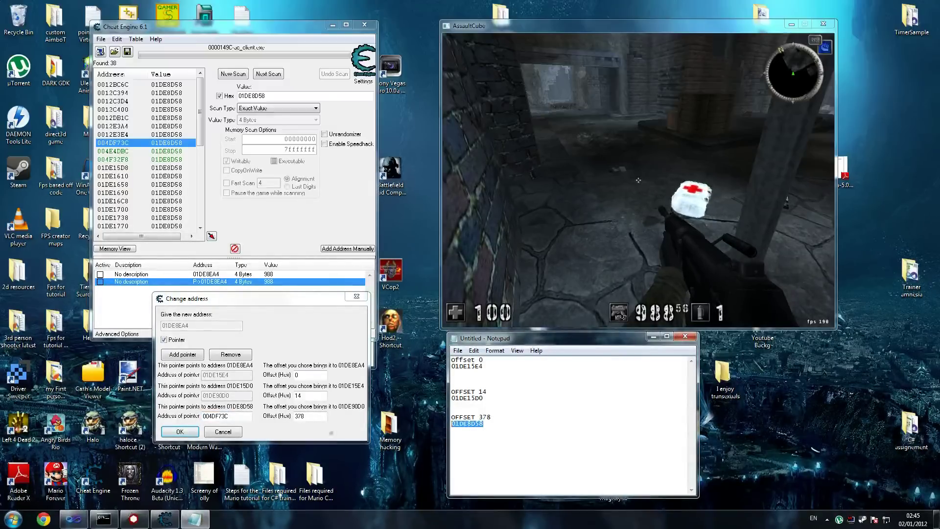
pyautogui.hotkey('ctrl', 'v')
# Step: Delete the addresses noted under offsets 0 and 14, and remove surplus blank lines between the offset entries
pyautogui.doubleClick(467, 397)
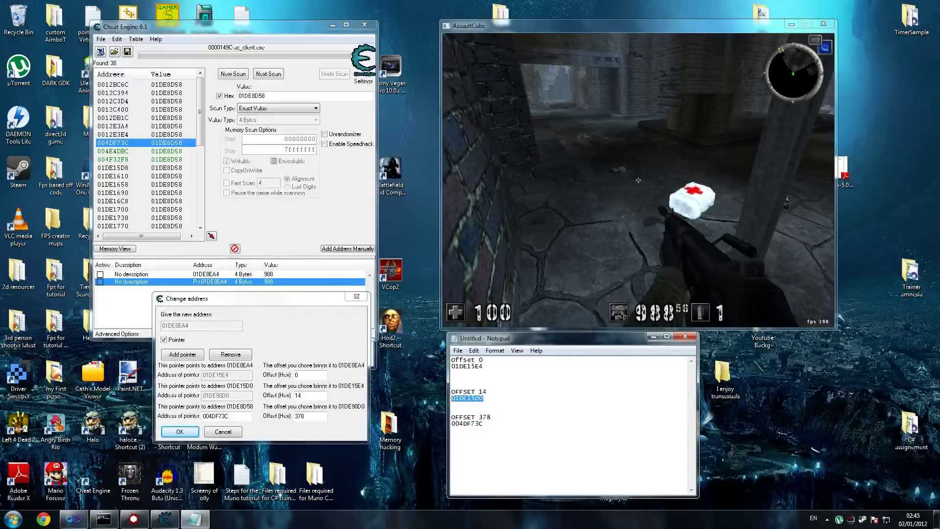
pyautogui.press('BackSpace')
pyautogui.press('BackSpace')
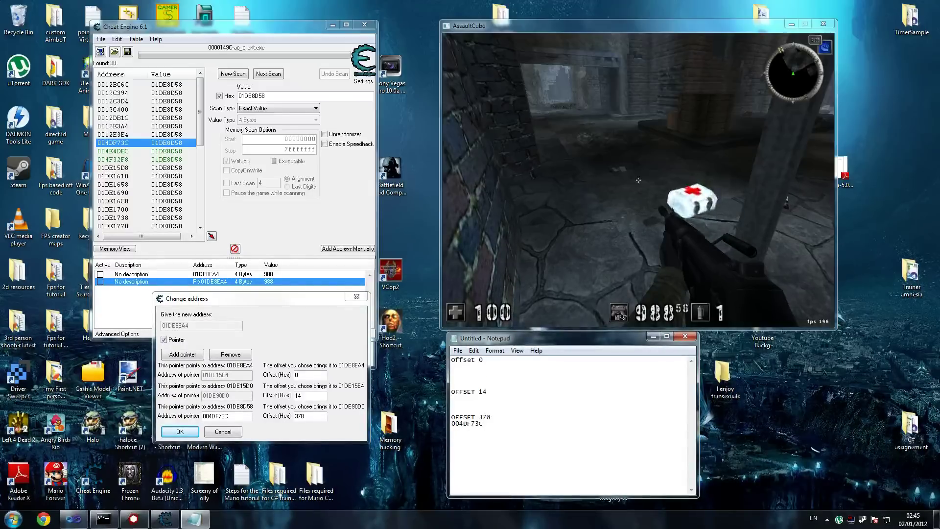
pyautogui.click(452, 410)
pyautogui.press('BackSpace')
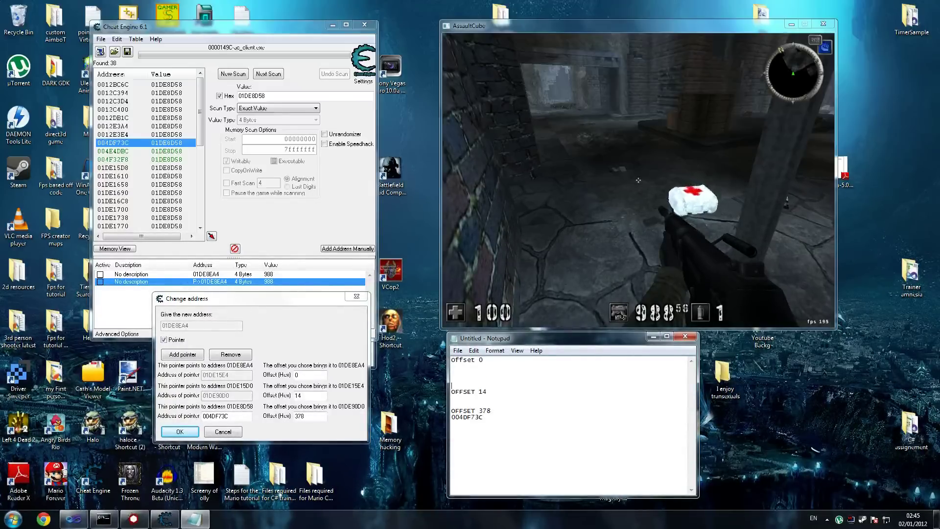
pyautogui.click(451, 384)
pyautogui.press('BackSpace')
pyautogui.press('BackSpace')
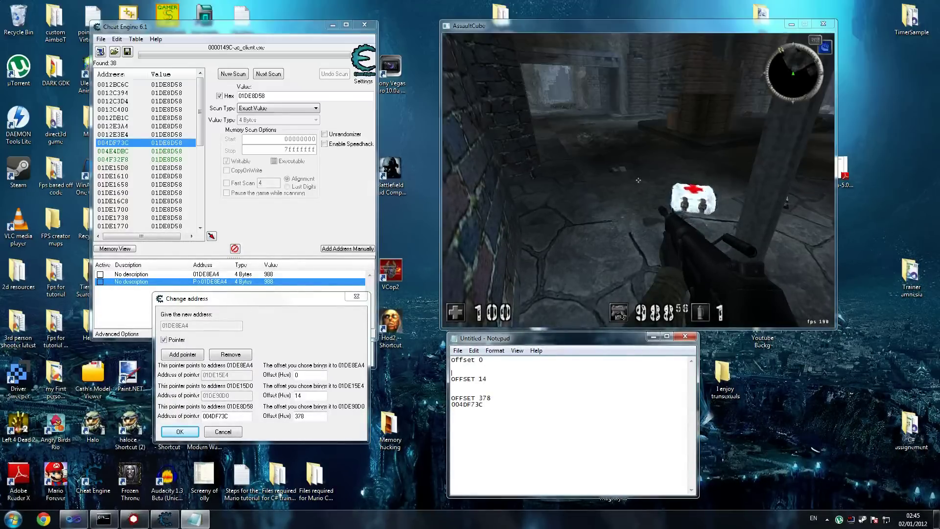
pyautogui.moveTo(483, 404); pyautogui.dragTo(452, 397)
pyautogui.click(484, 404)
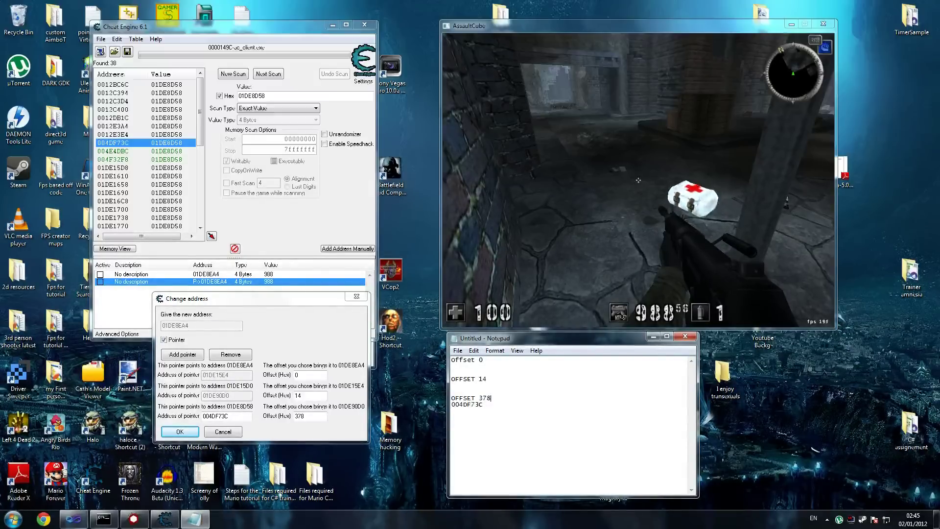
# Step: Save the offset notes to the Desktop as a text document named "i LOVE ADDYS"
pyautogui.hotkey('ctrl', 's')
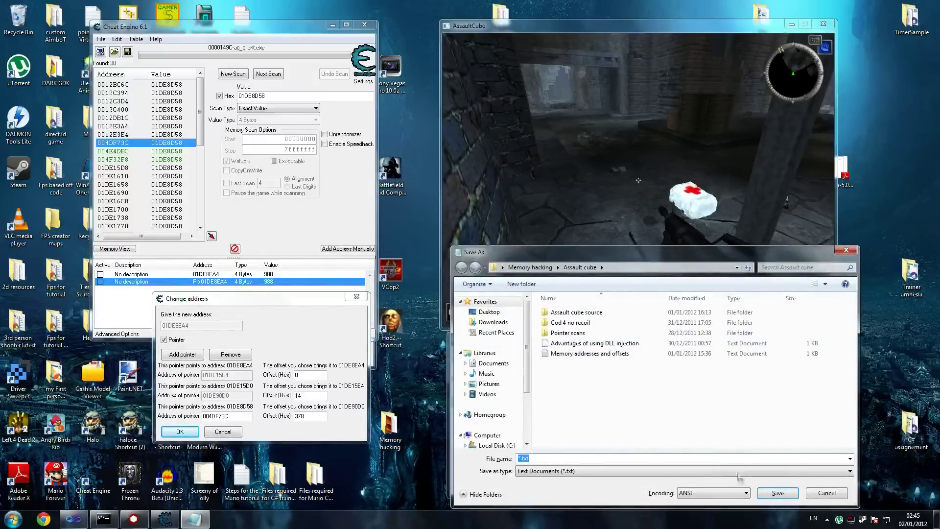
pyautogui.press('Escape')
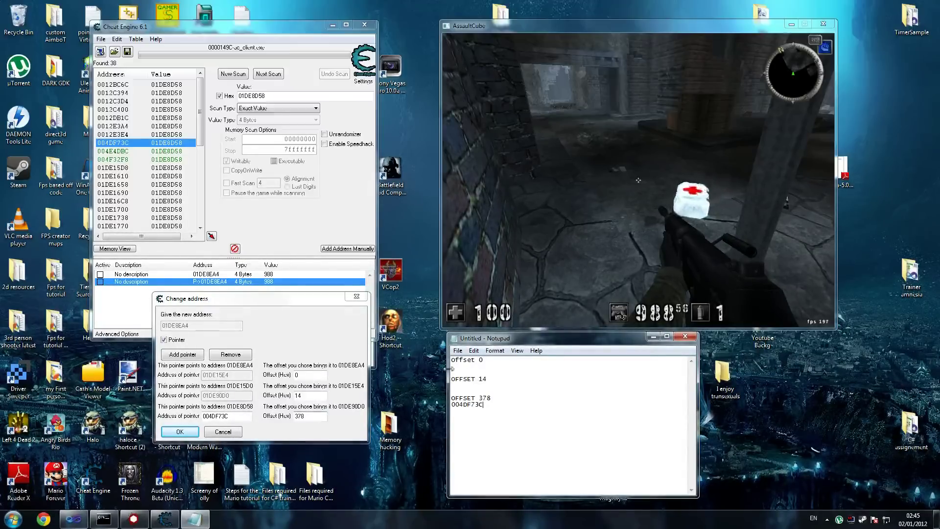
pyautogui.click(458, 351)
pyautogui.click(487, 395)
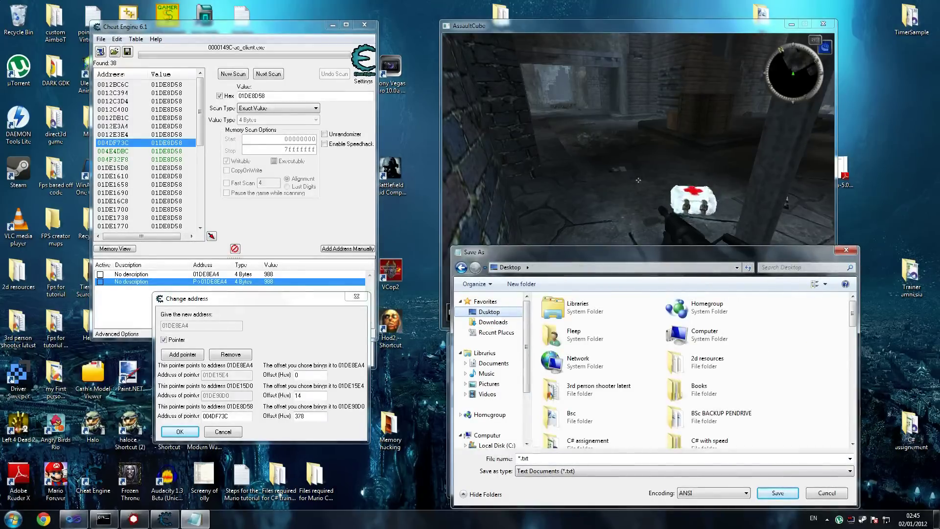
pyautogui.write('i LOVE')
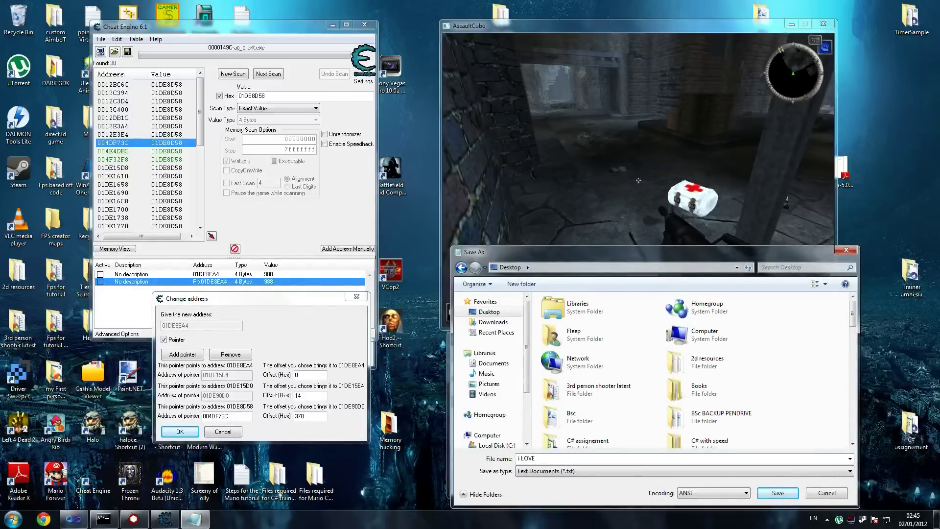
pyautogui.write(' ADD')
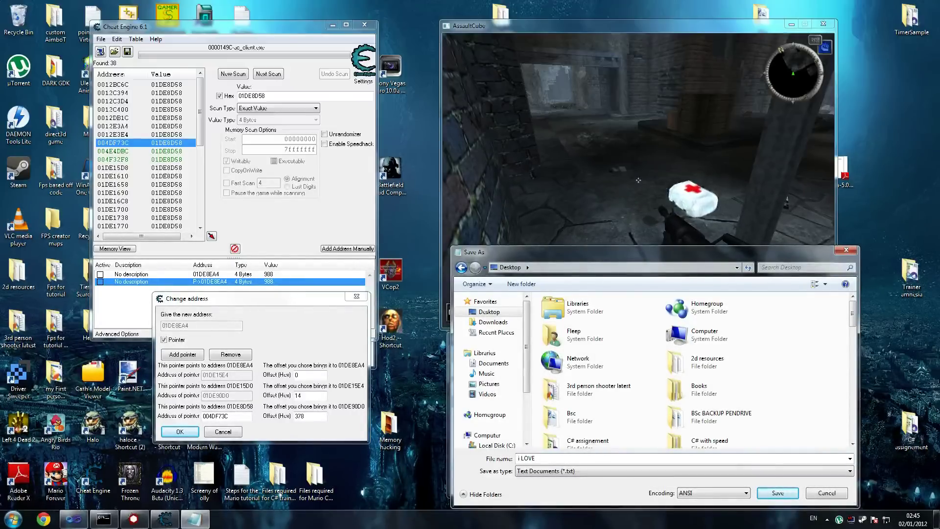
pyautogui.write('YS')
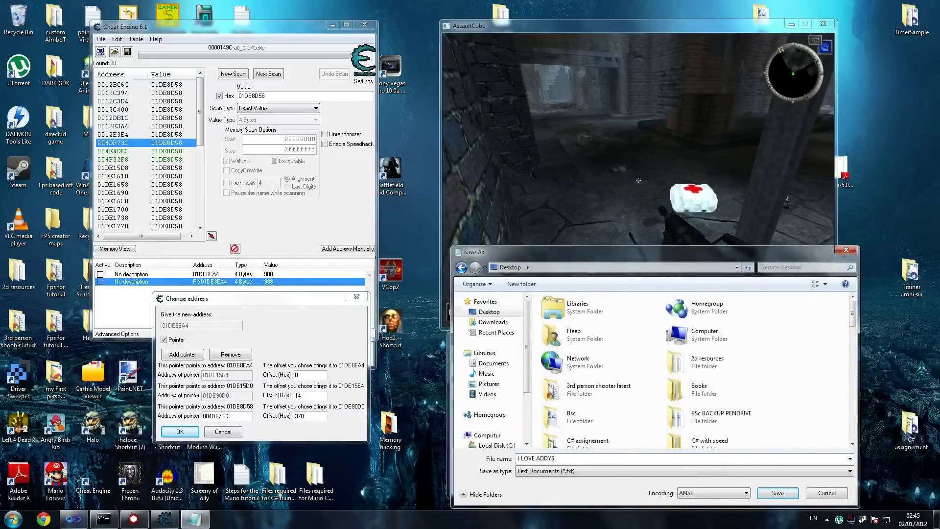
pyautogui.press('Return')
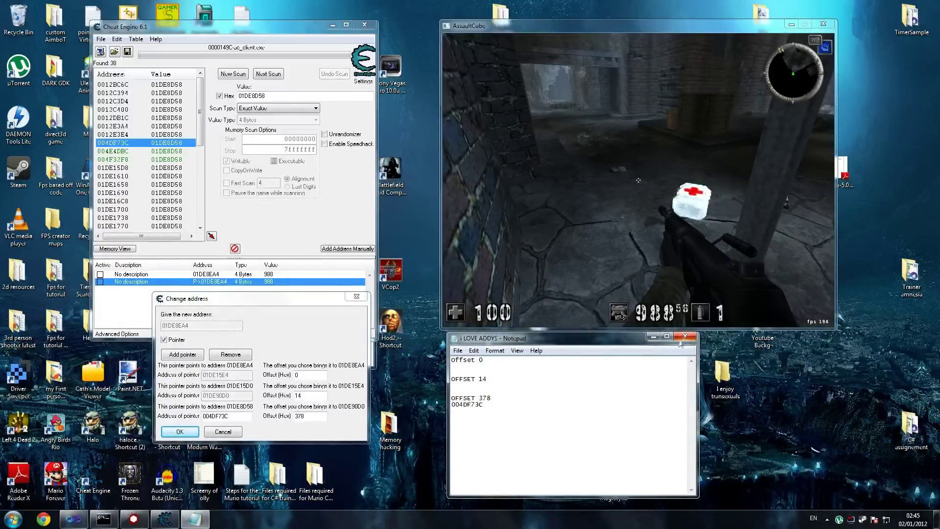
# Step: Use the grenade and walk forward in AssaultCube to check the pointer chain, and close its address settings without changes
pyautogui.click(656, 294)
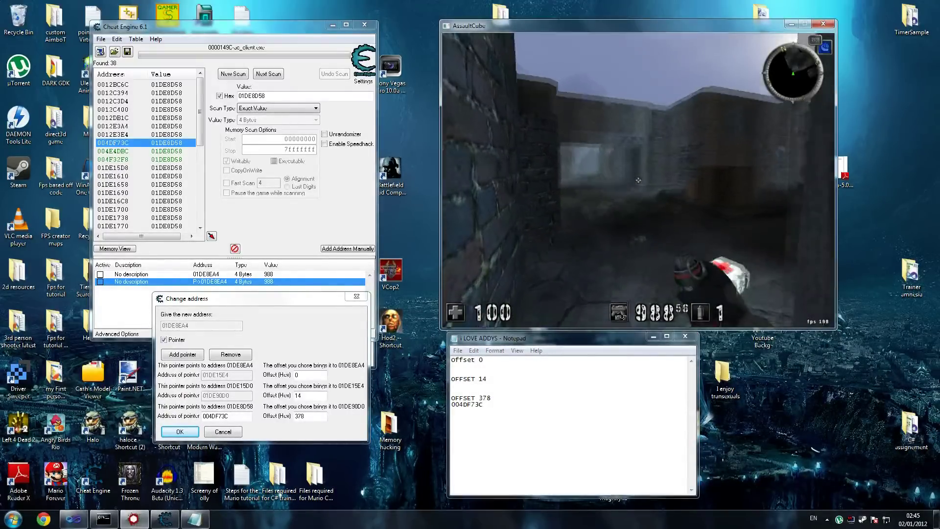
pyautogui.click(639, 180)
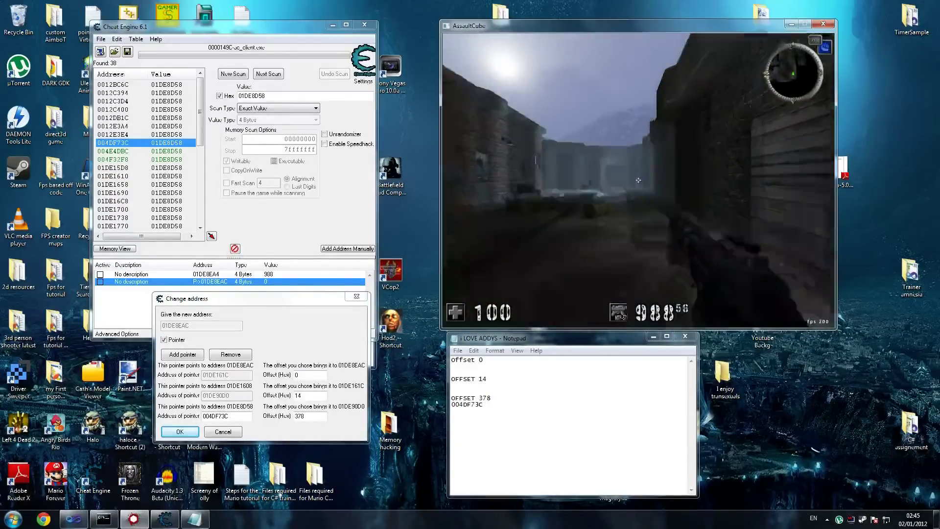
pyautogui.press('w')
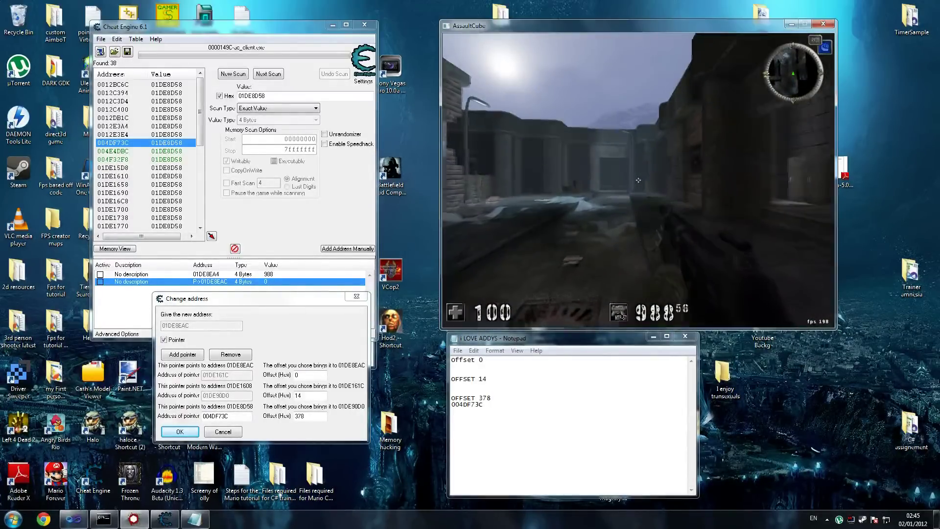
pyautogui.press('super')
pyautogui.click(316, 303)
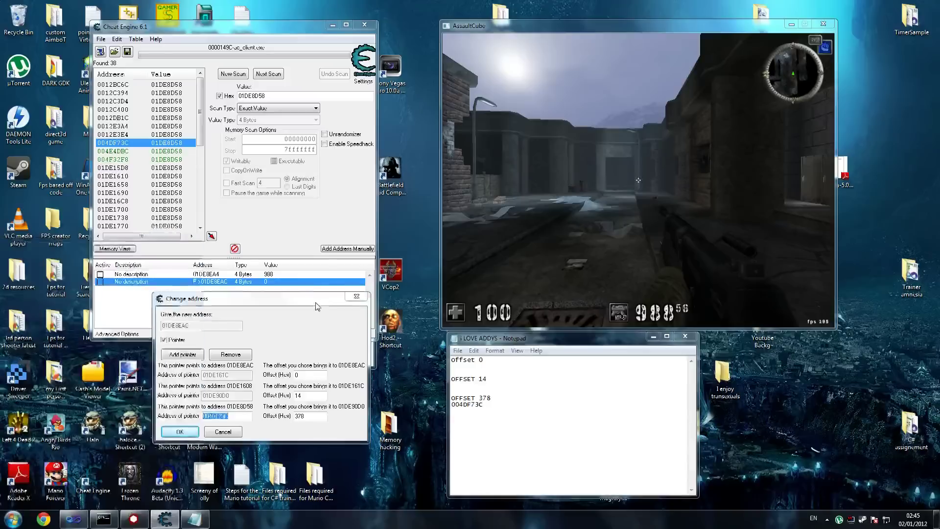
pyautogui.click(223, 431)
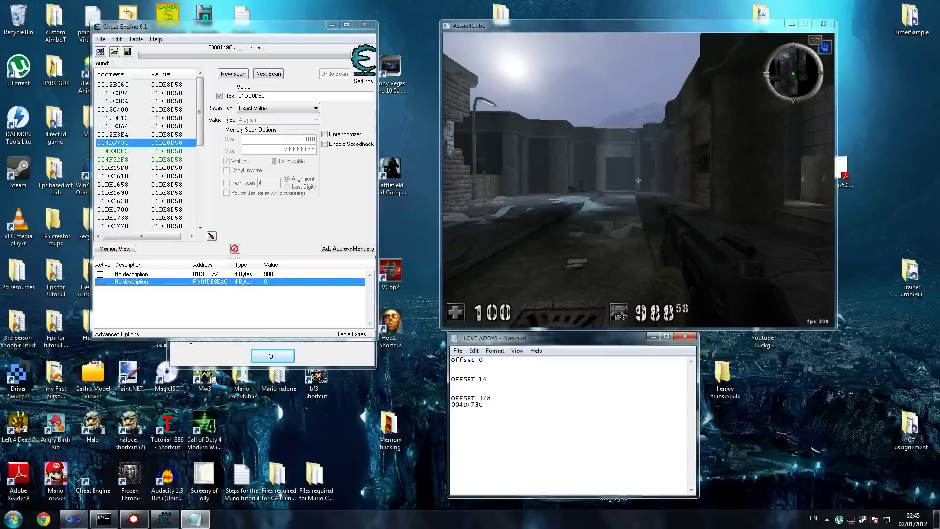
# Step: Add the heading AMMO above the Offset 0 entry in the notes and tidy the blank lines between the offset entries
pyautogui.click(451, 360)
pyautogui.press('Return')
pyautogui.press('Up')
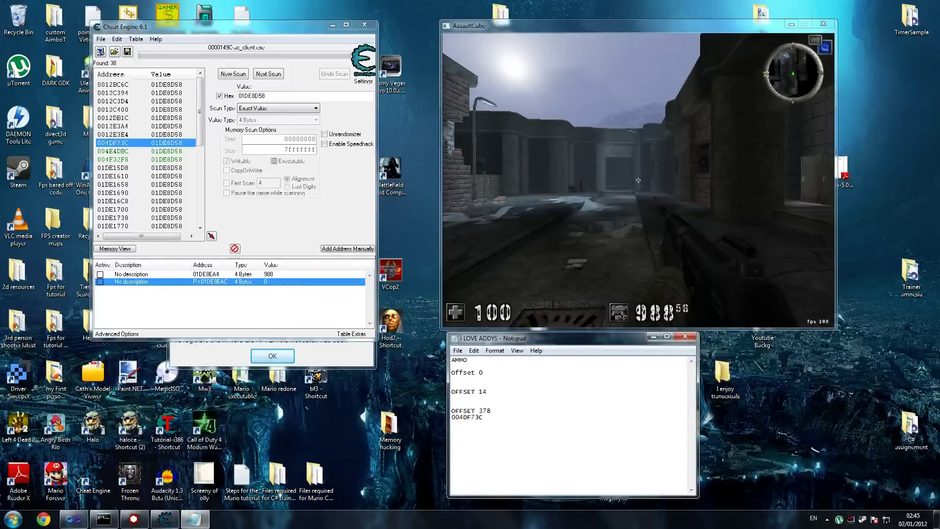
pyautogui.press('Delete')
pyautogui.press('Down')
pyautogui.press('Down')
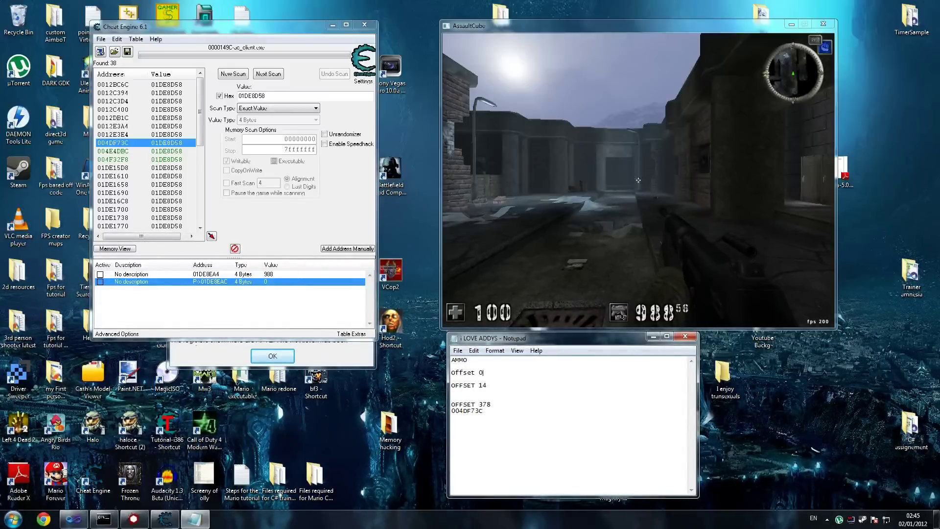
pyautogui.press('Delete')
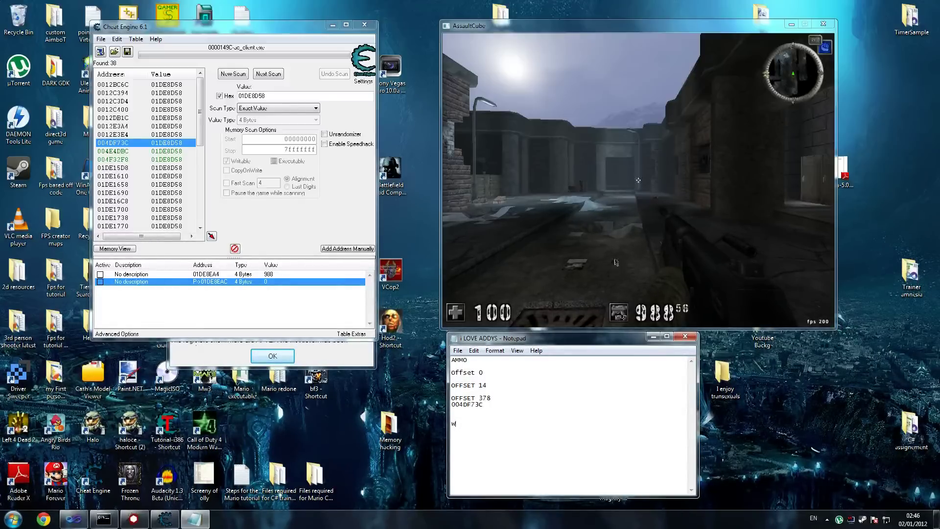
pyautogui.press('BackSpace')
# Step: Switch to AssaultCube, walk through the map to pick up armour and a grenade, and equip the grenade
pyautogui.hotkey('alt', 'Tab')
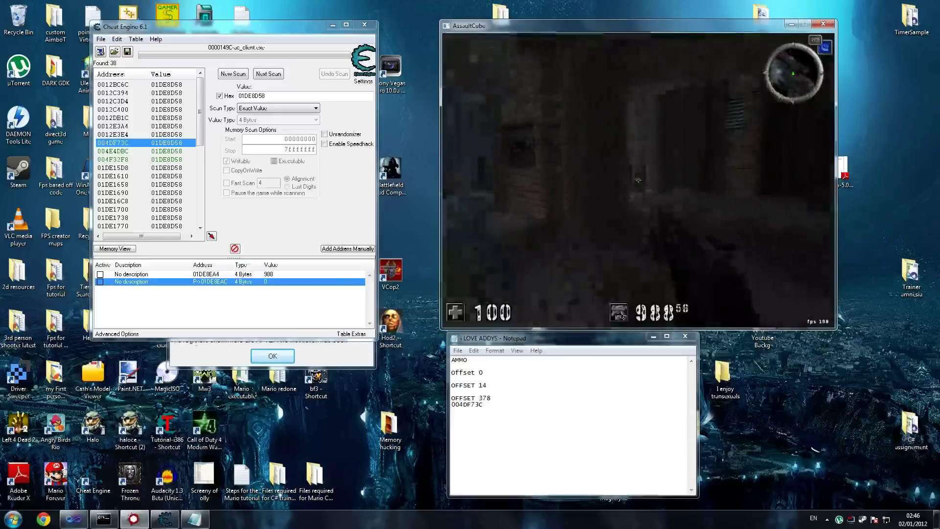
pyautogui.press('w')
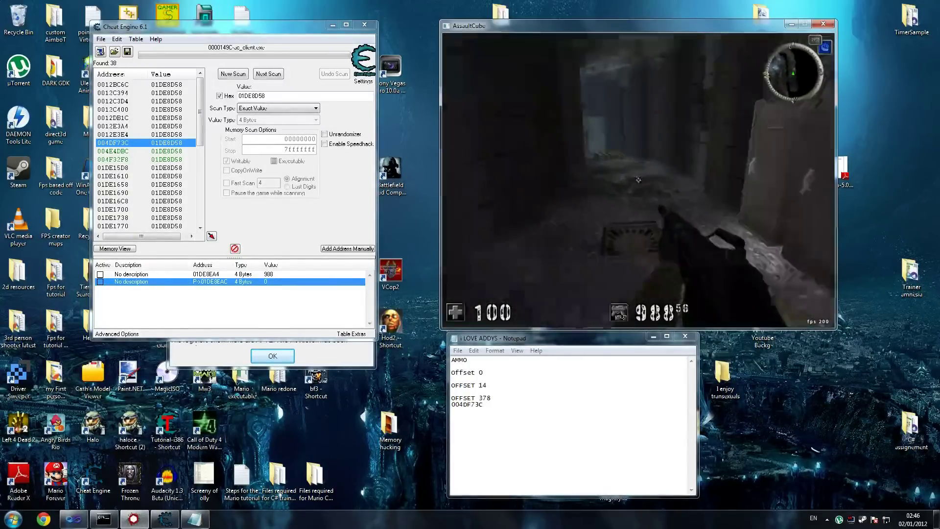
pyautogui.press('w')
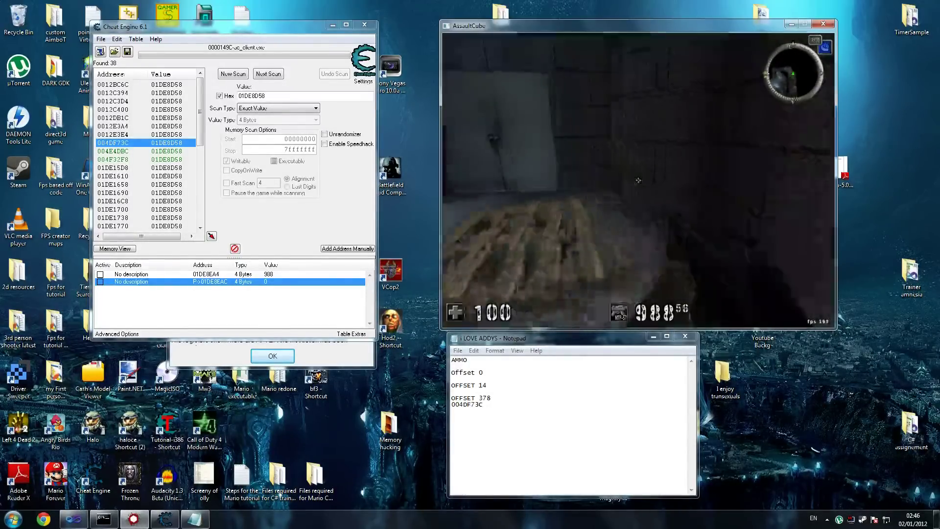
pyautogui.press('Escape')
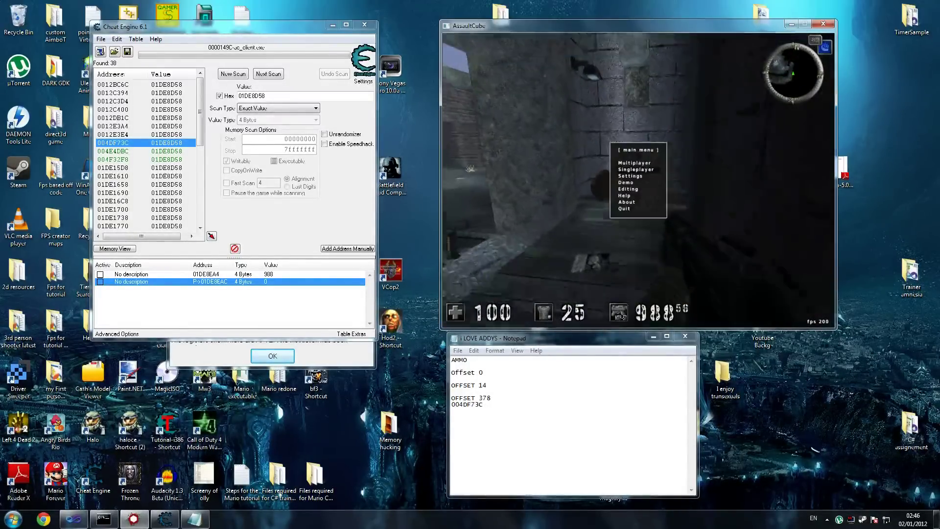
pyautogui.press('Escape')
pyautogui.press('w')
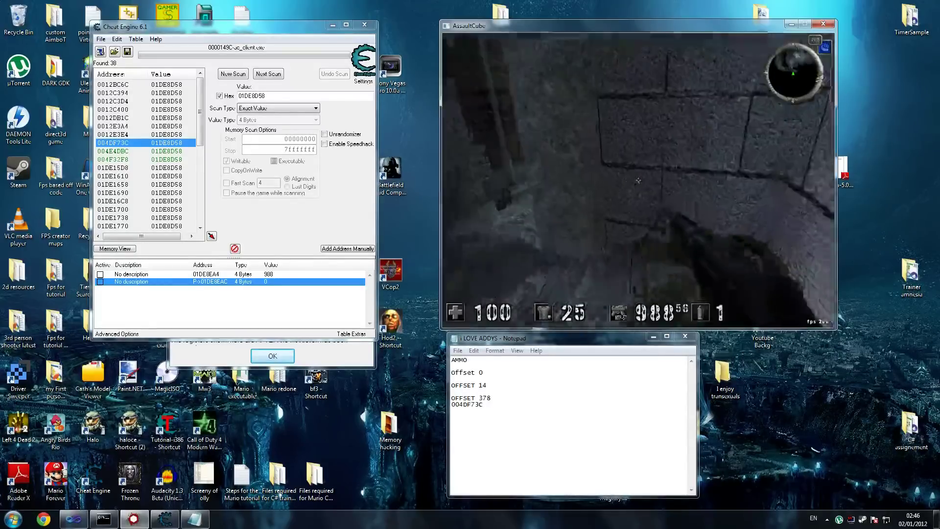
pyautogui.press('w')
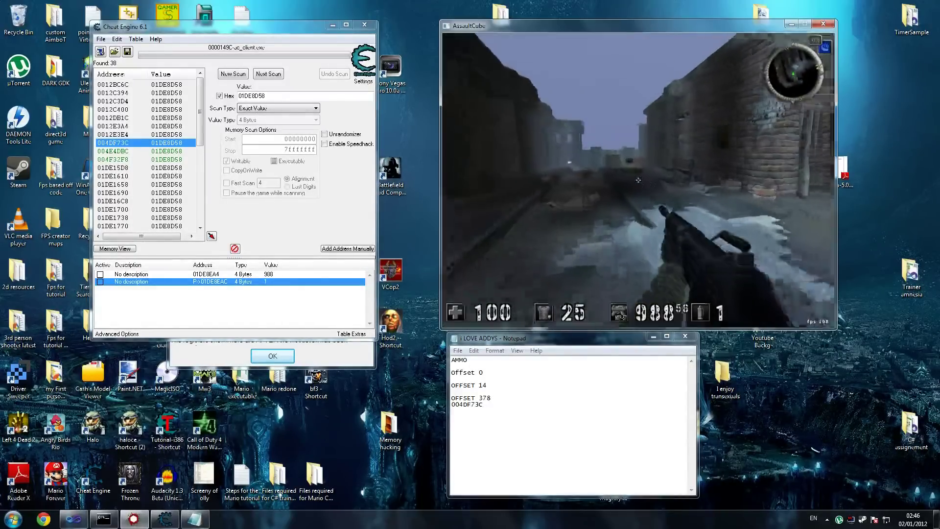
pyautogui.press('4')
pyautogui.press('w')
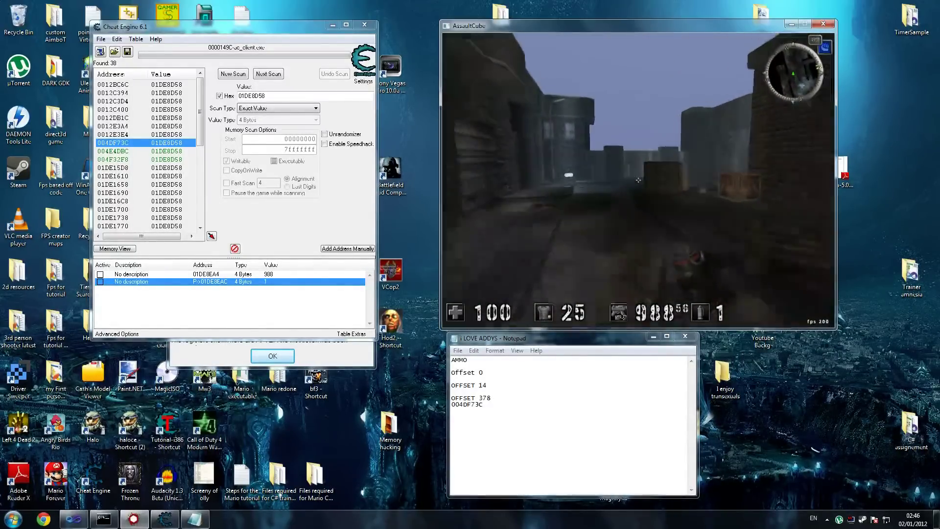
pyautogui.press('w')
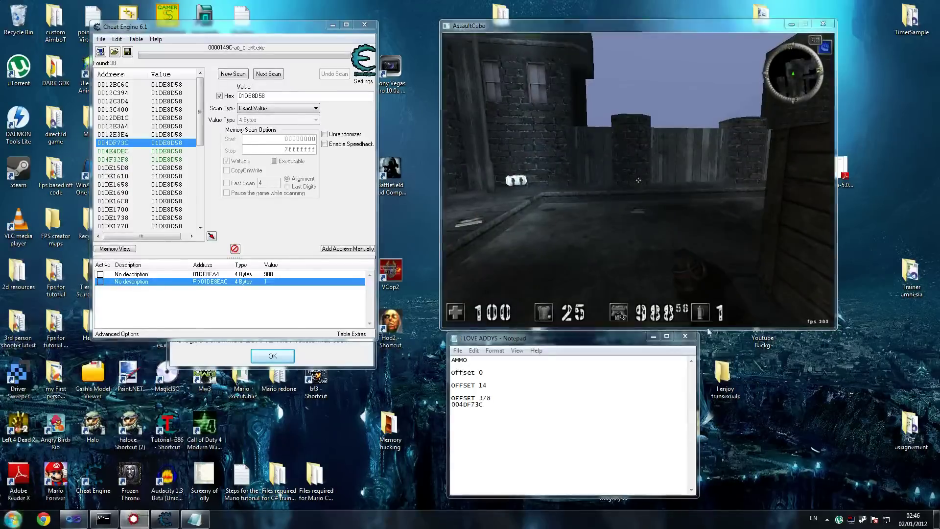
# Step: Return to Cheat Engine and run a new exact-value first scan for the health value 100 with Hex turned off
pyautogui.press('super')
pyautogui.press('super')
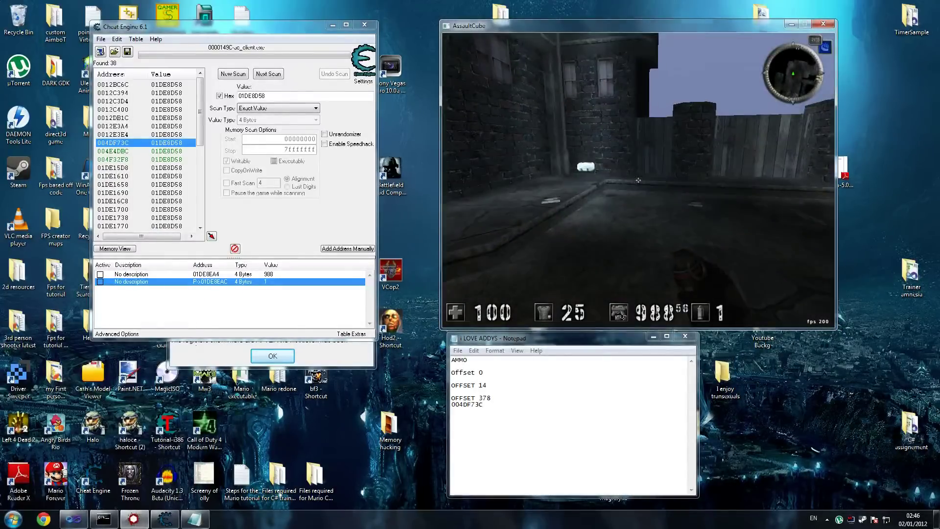
pyautogui.press('super')
pyautogui.click(308, 231)
pyautogui.click(235, 76)
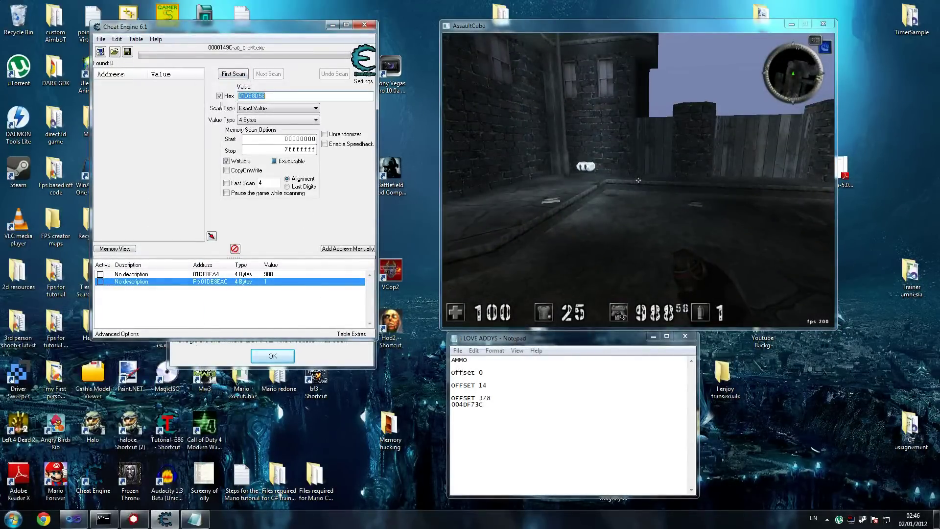
pyautogui.click(220, 96)
pyautogui.write('100')
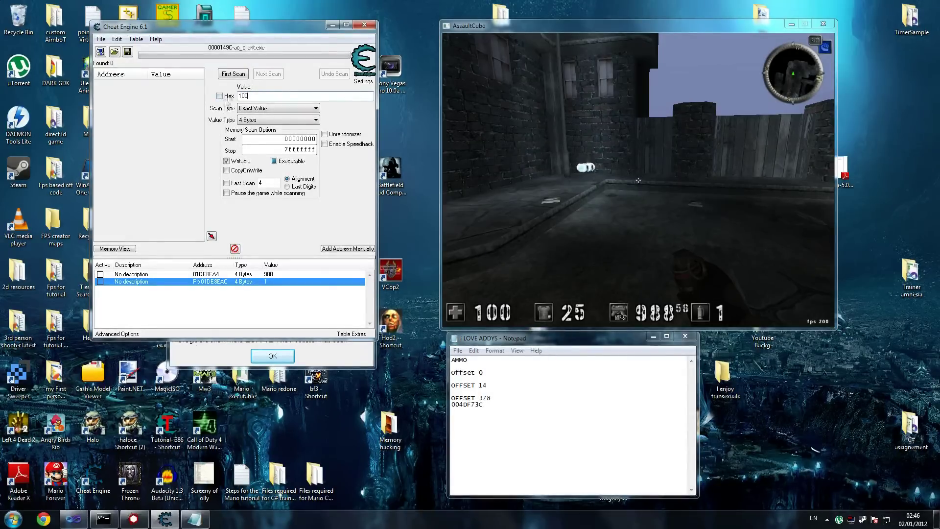
pyautogui.click(233, 73)
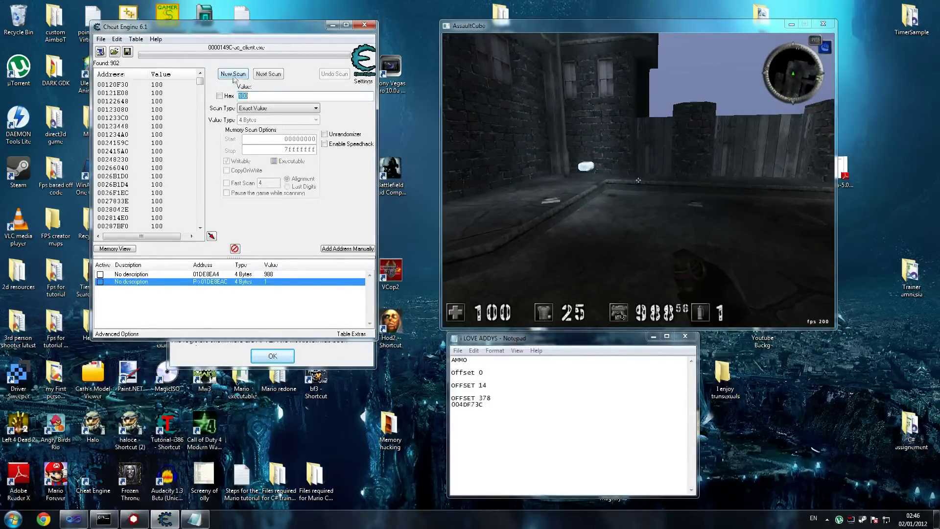
# Step: Go back to AssaultCube, throw the grenade, collect another one, and take blast damage to lower the player's health
pyautogui.click(524, 33)
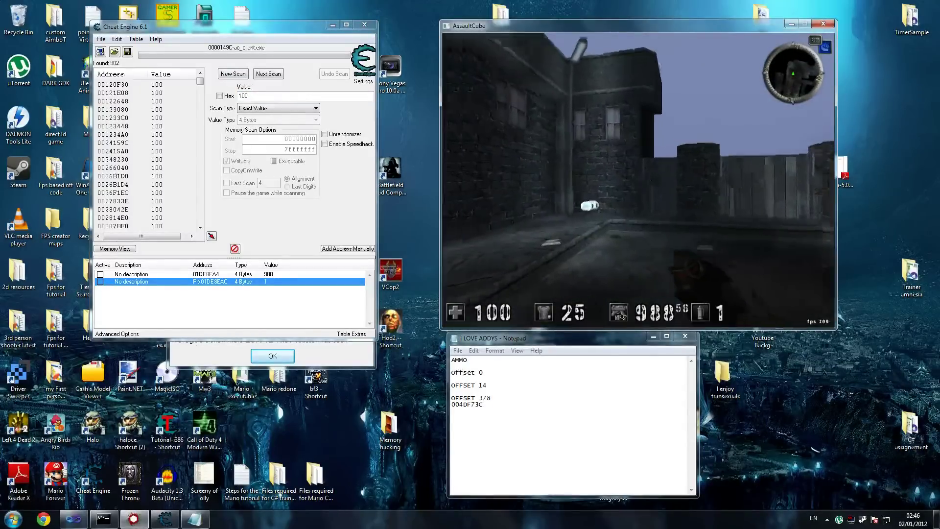
pyautogui.press('w')
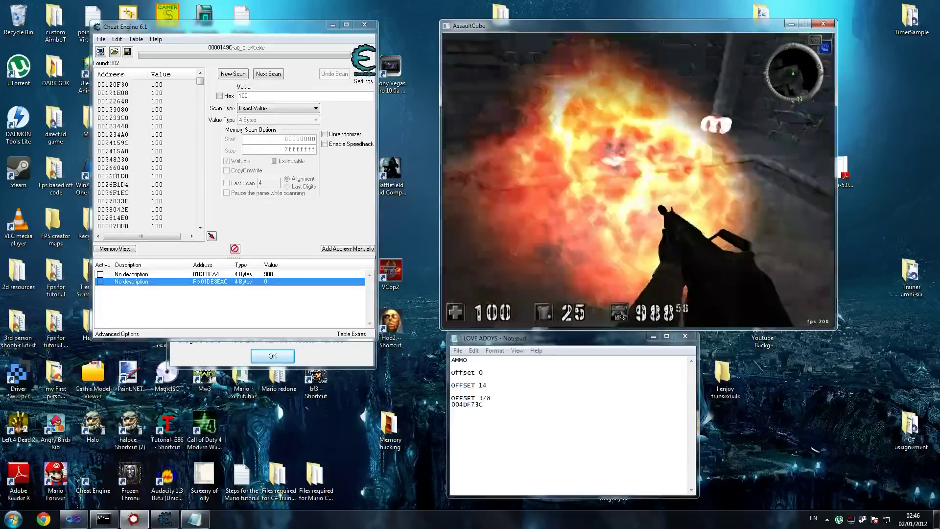
pyautogui.press('w')
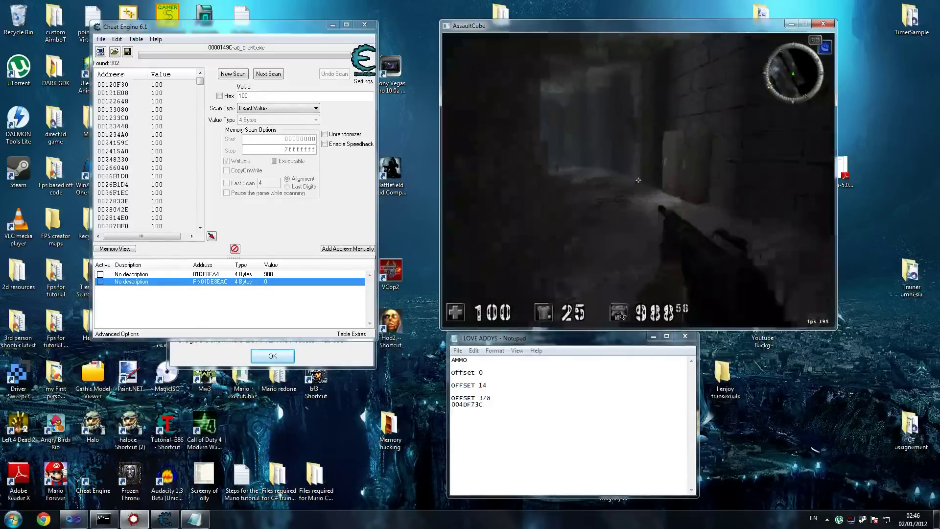
pyautogui.press('w')
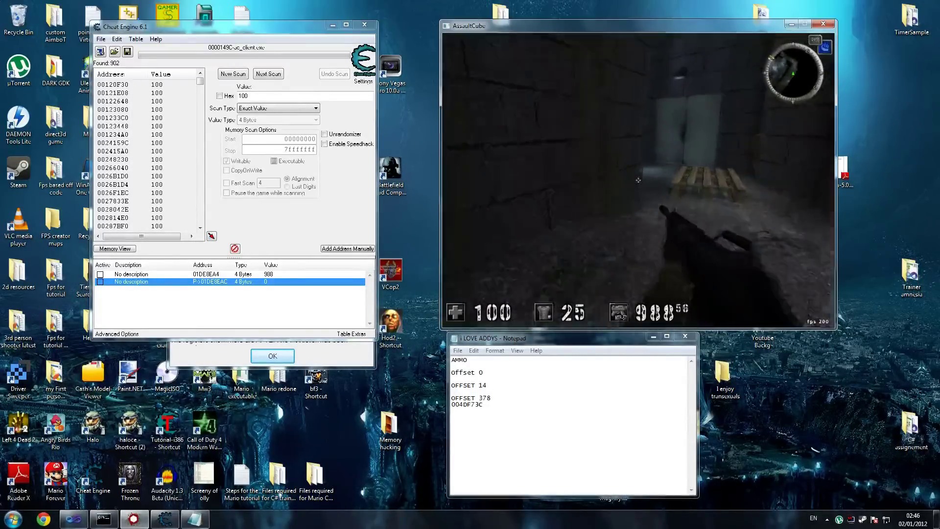
pyautogui.press('w')
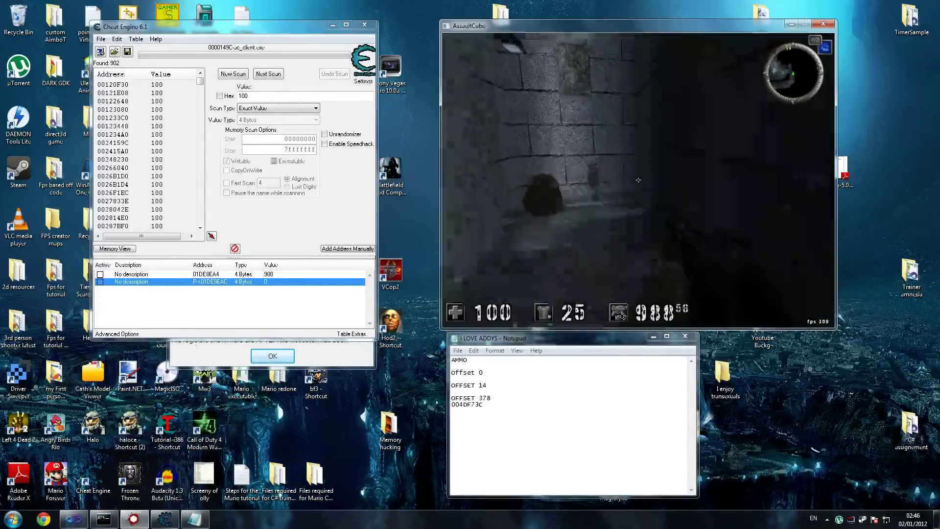
pyautogui.press('s')
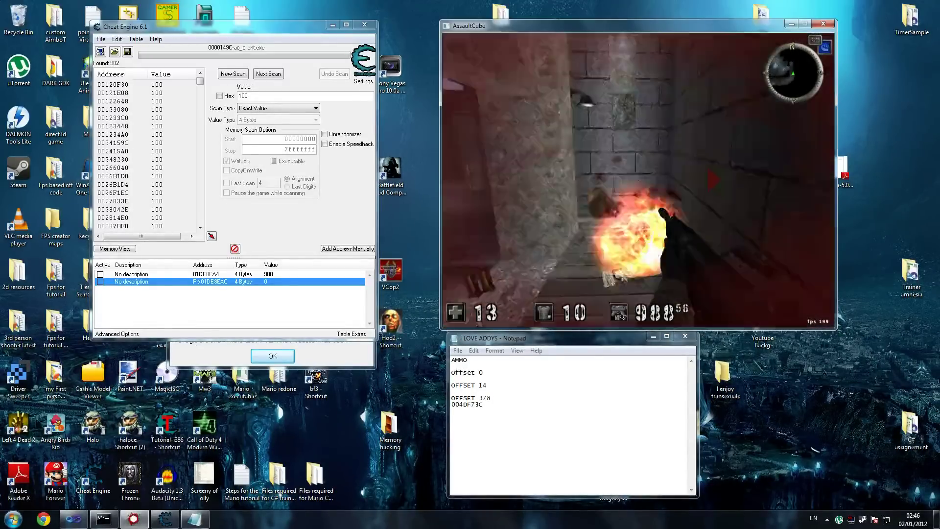
pyautogui.press('w')
pyautogui.press('w')
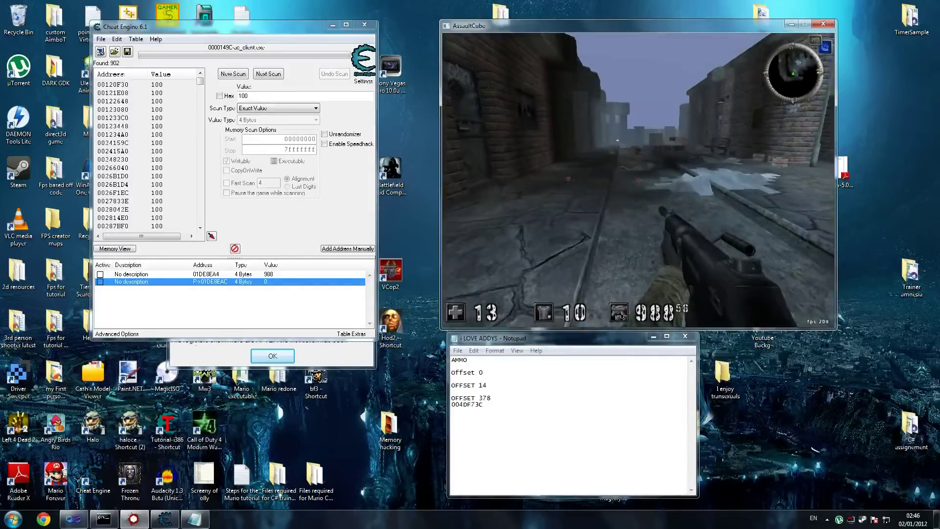
# Step: Return to Cheat Engine and narrow the scan results to the health value 13
pyautogui.press('super')
pyautogui.click(262, 286)
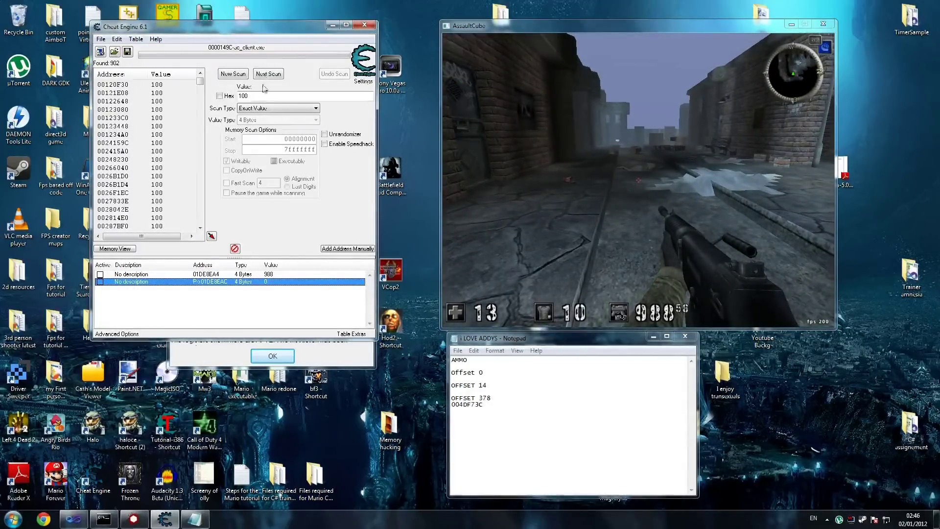
pyautogui.doubleClick(244, 96)
pyautogui.write('13')
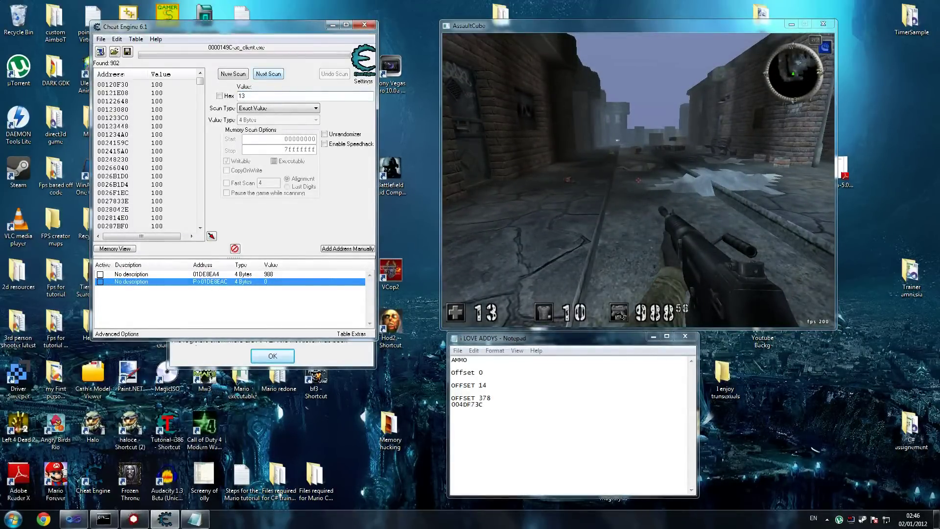
pyautogui.click(267, 74)
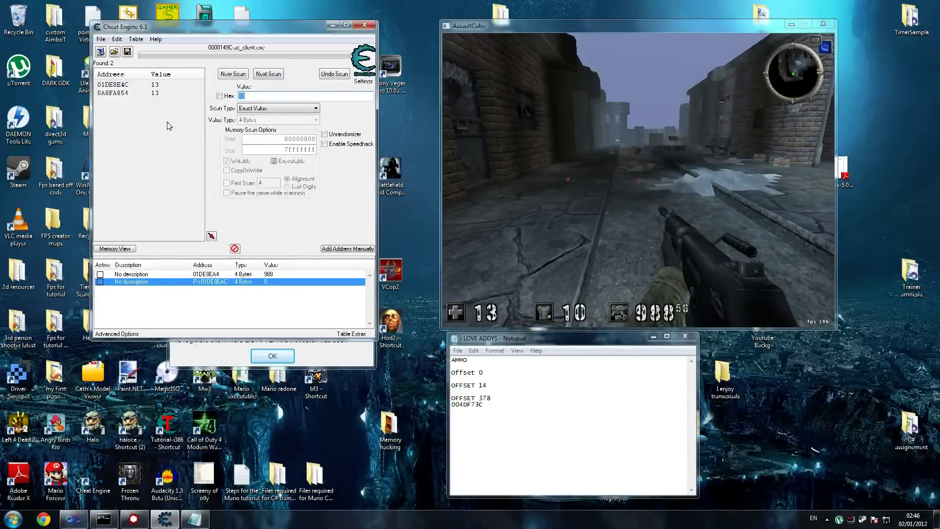
# Step: Add the found address 01DE8E4C to the address list and set its value to 1000
pyautogui.doubleClick(140, 87)
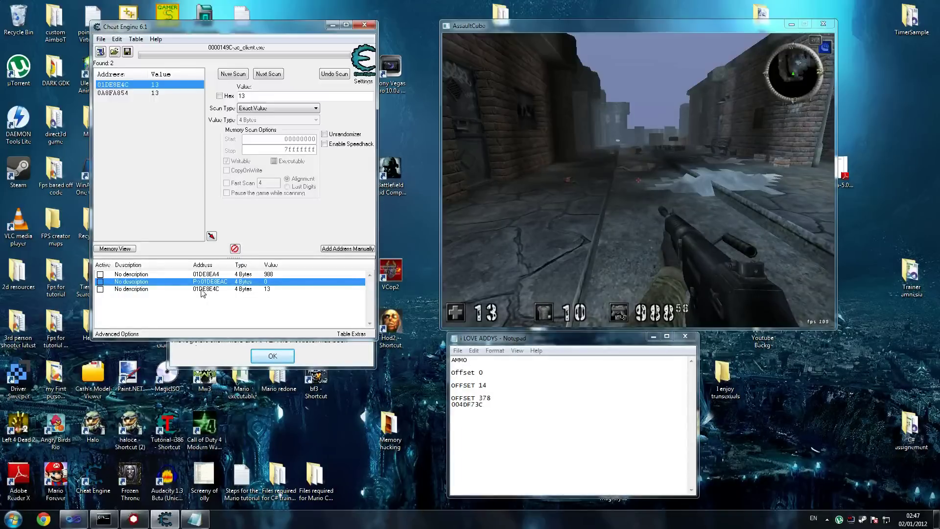
pyautogui.doubleClick(267, 289)
pyautogui.write('1000')
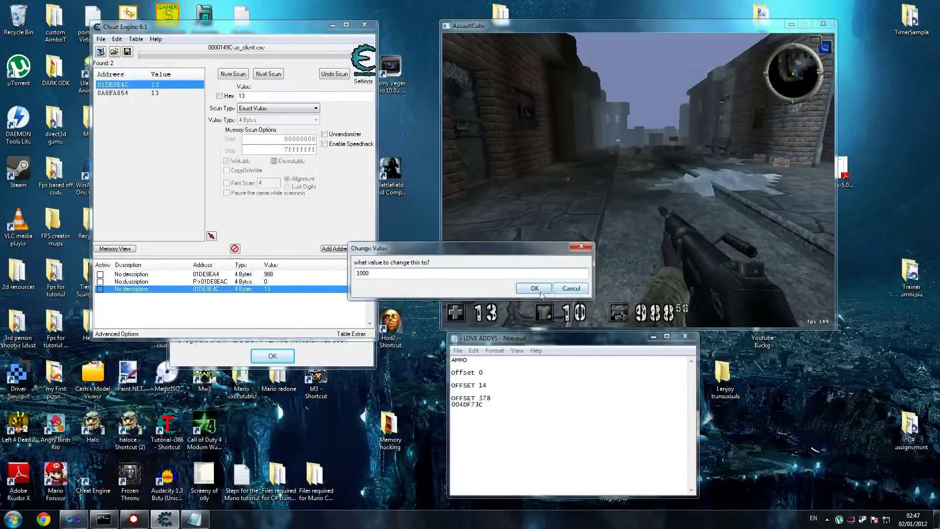
pyautogui.press('Return')
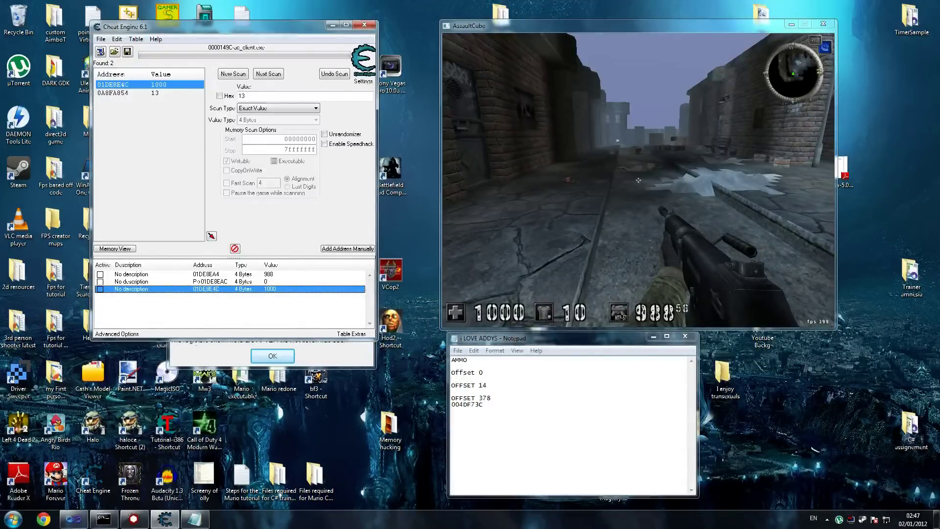
# Step: Add the heading Health below the ammo entries in the Notepad notes
pyautogui.click(451, 411)
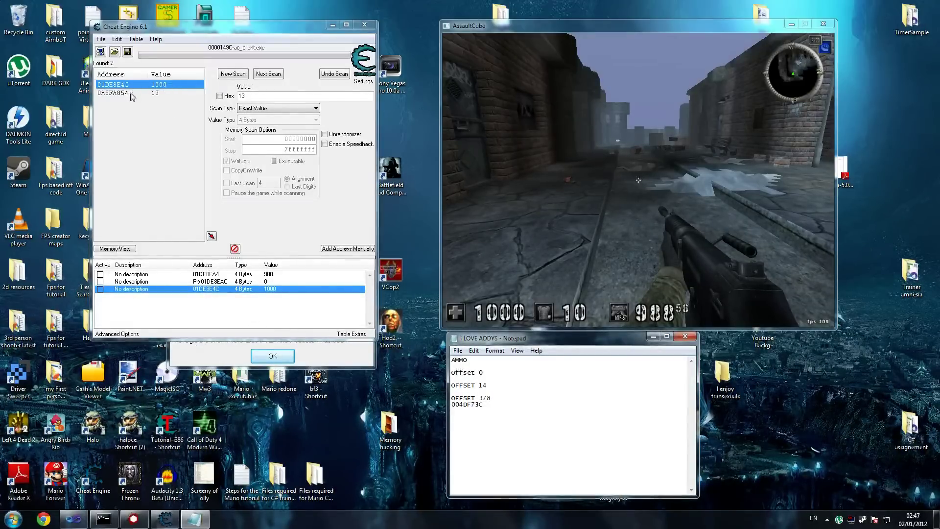
pyautogui.click(130, 92)
pyautogui.click(126, 85)
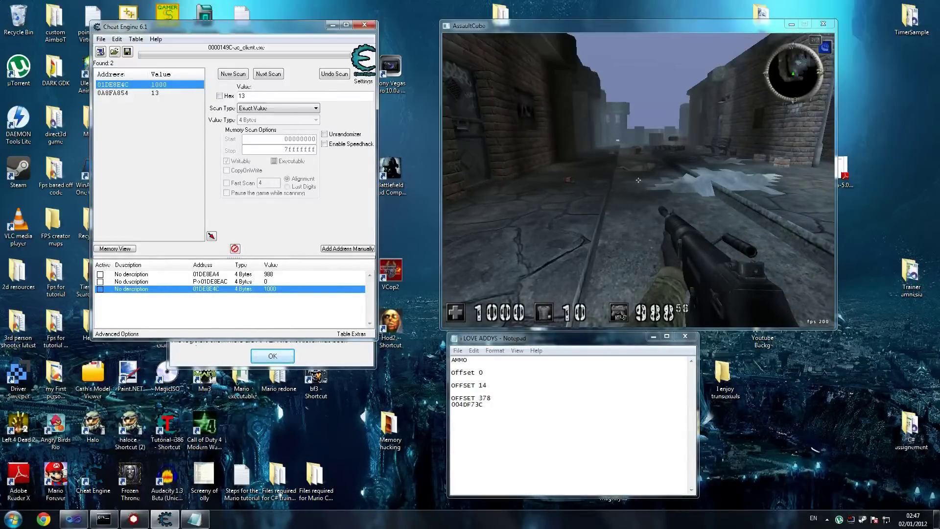
pyautogui.click(483, 416)
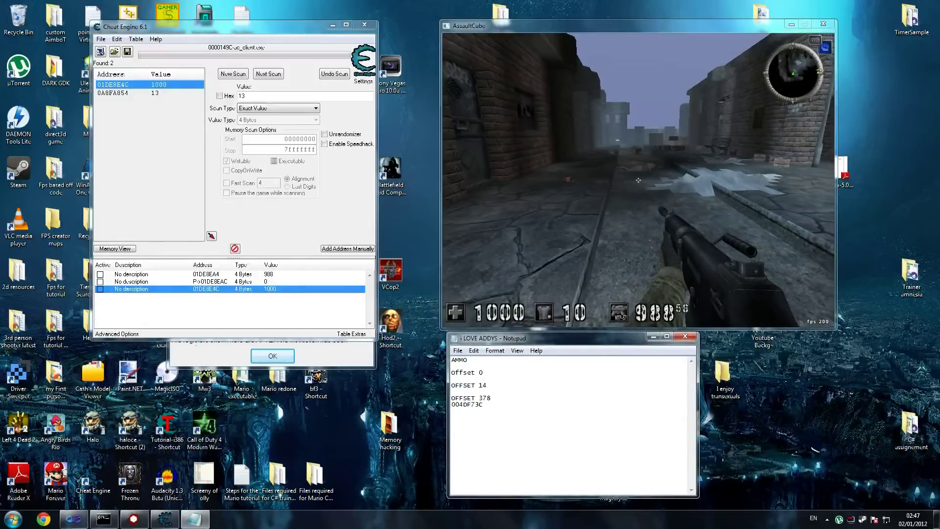
pyautogui.press('Return')
pyautogui.press('Return')
pyautogui.write('Health')
# Step: Start monitoring which instructions access the health address 01DE8E4C in the address list
pyautogui.rightClick(215, 290)
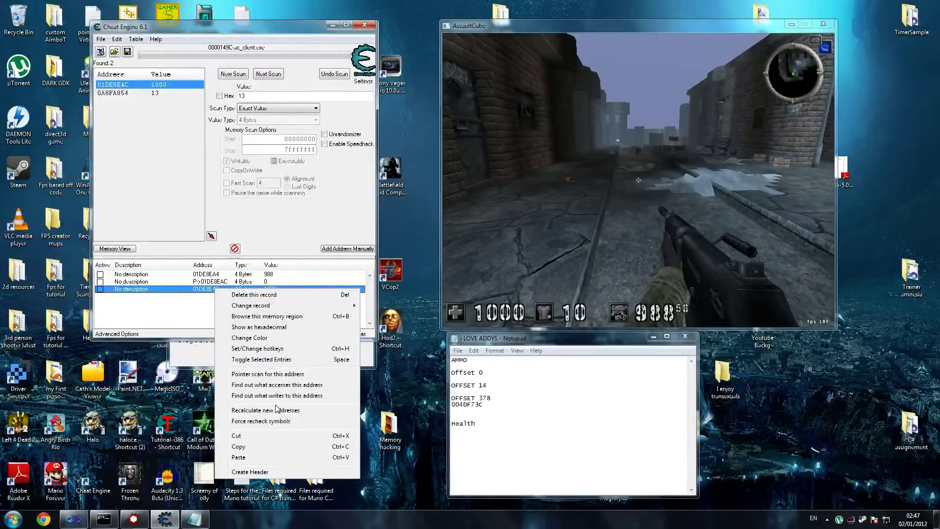
pyautogui.click(276, 384)
pyautogui.click(270, 357)
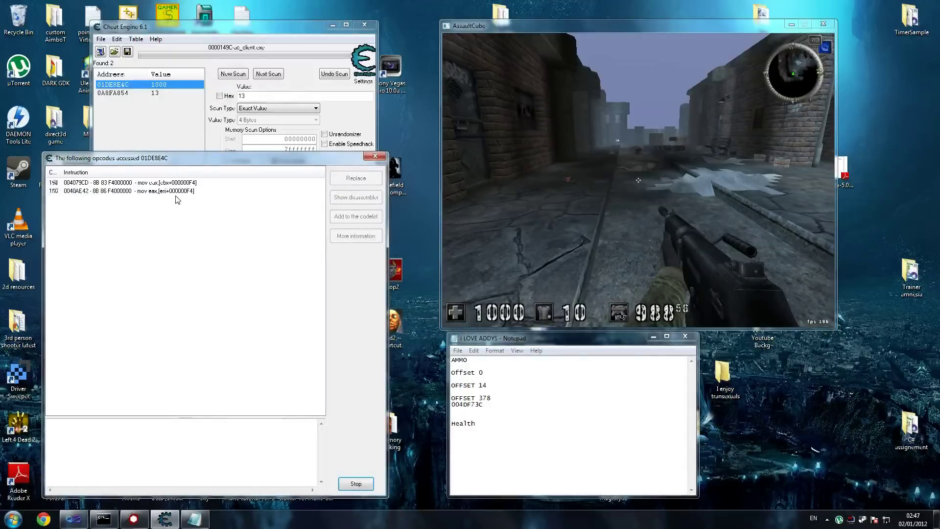
# Step: Switch to AssaultCube, collect a grenade and take its blast, respawning after each death to trigger health changes
pyautogui.click(638, 181)
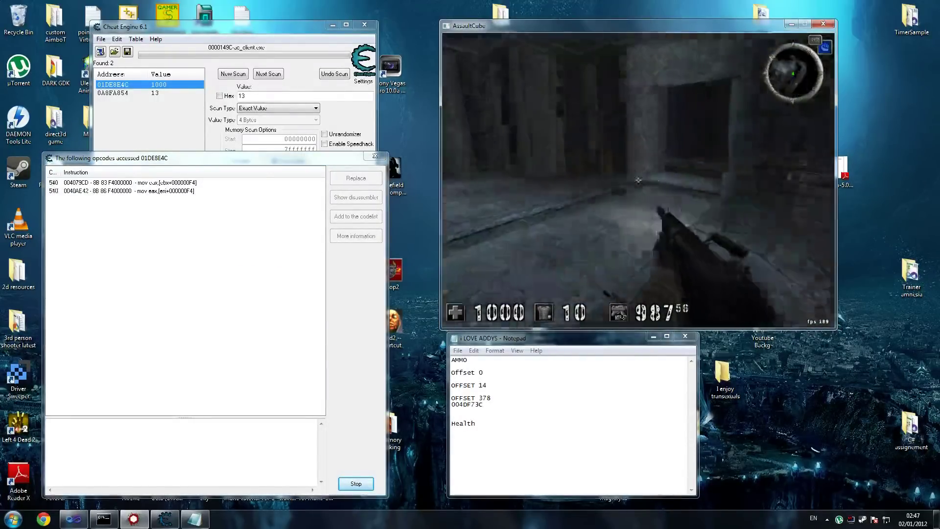
pyautogui.press('w')
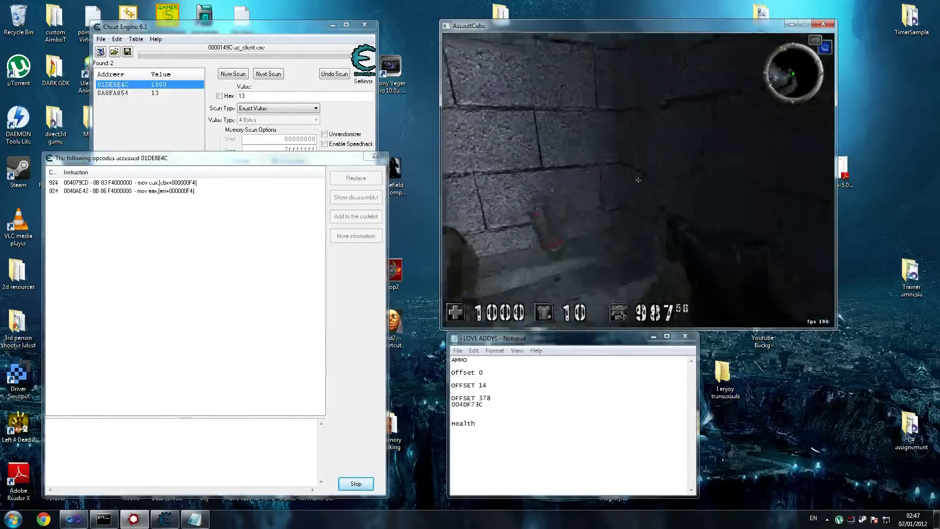
pyautogui.press('w')
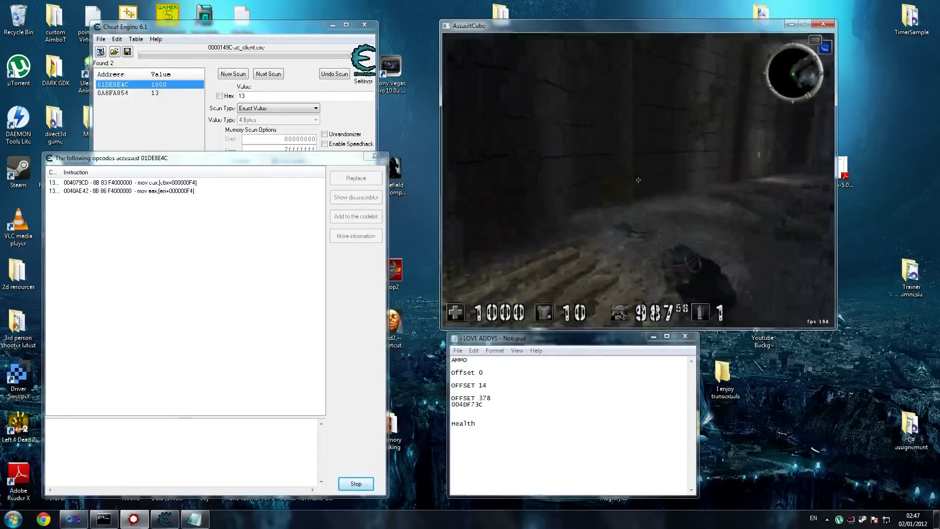
pyautogui.press('w')
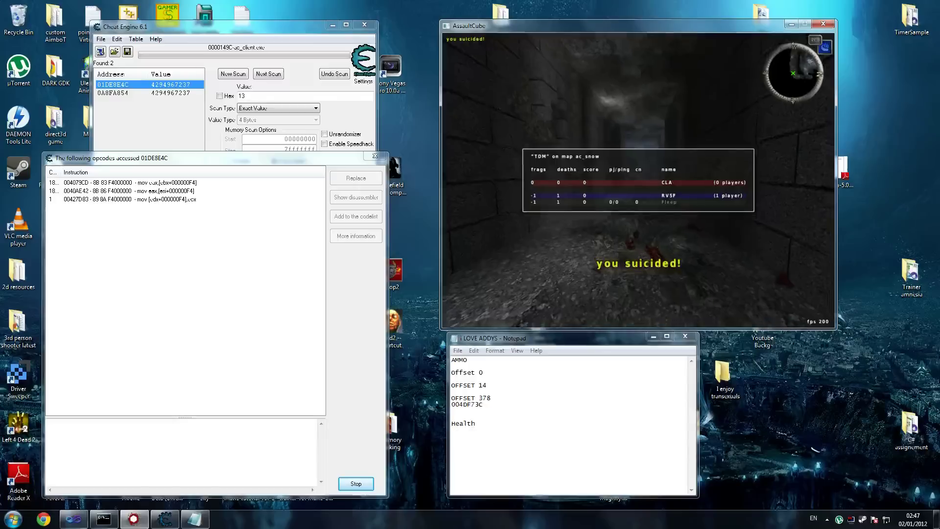
pyautogui.click(639, 180)
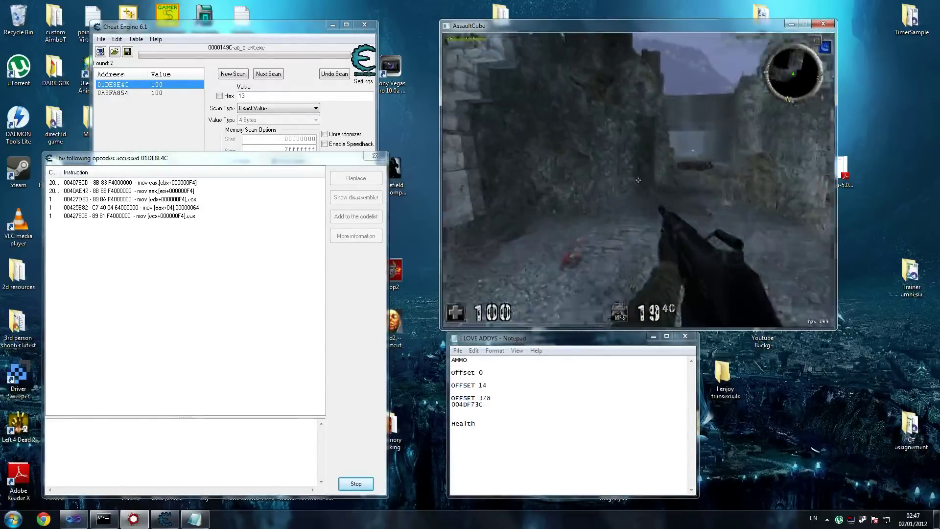
pyautogui.press('g')
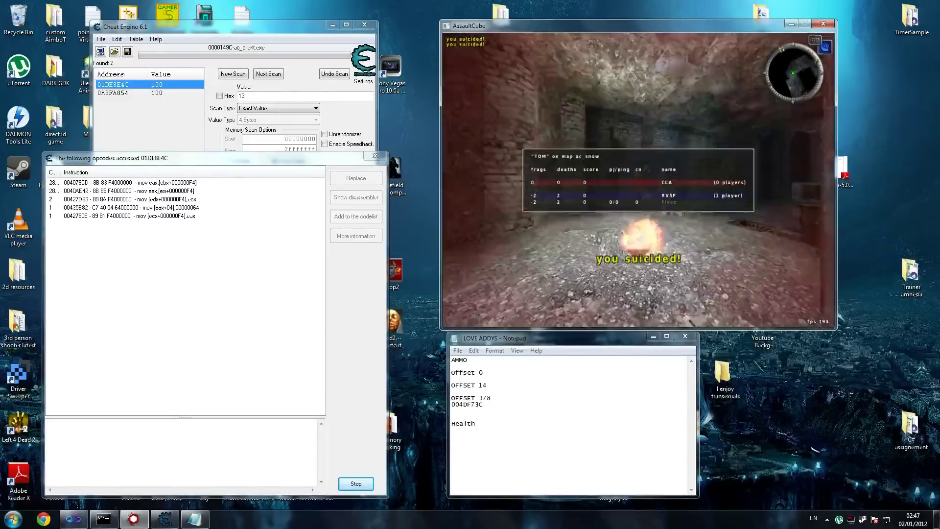
pyautogui.click(637, 180)
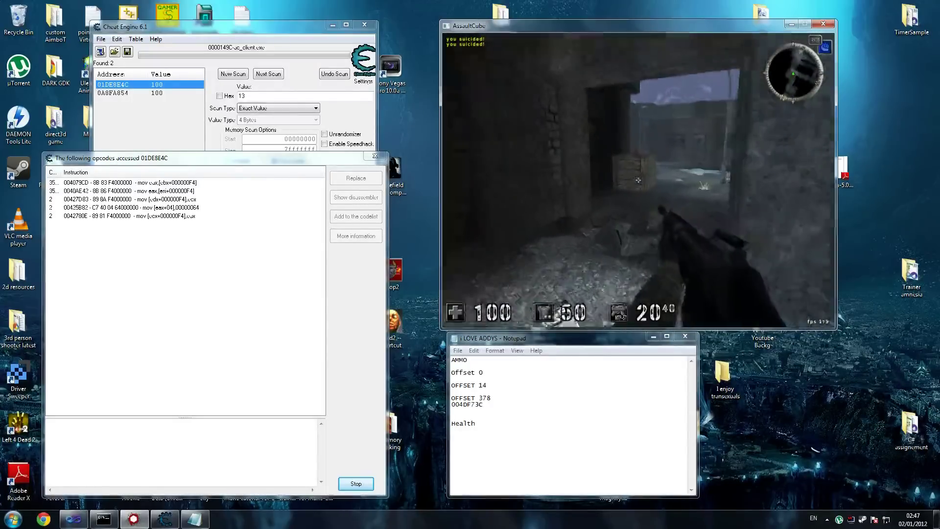
# Step: Collect armour and another grenade, throw it nearby and take blast damage to lower the player's health
pyautogui.press('w')
pyautogui.press('w')
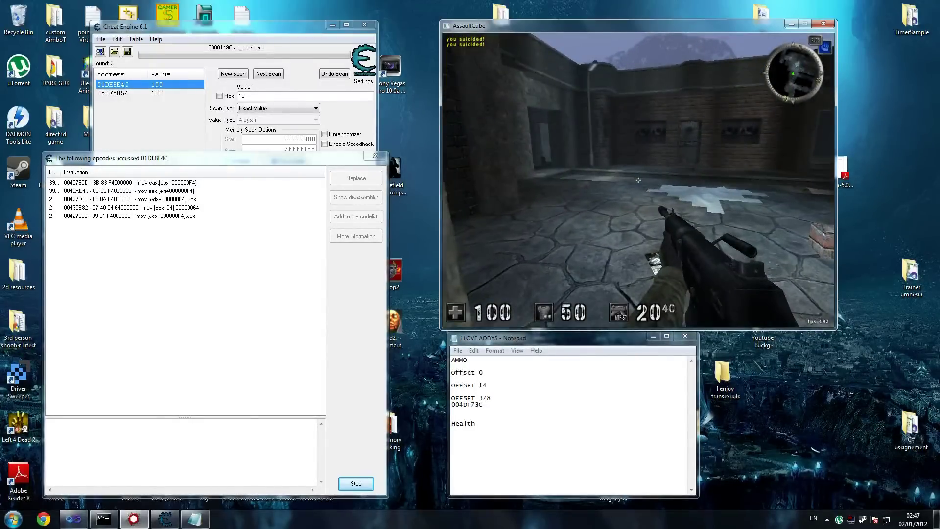
pyautogui.press('w')
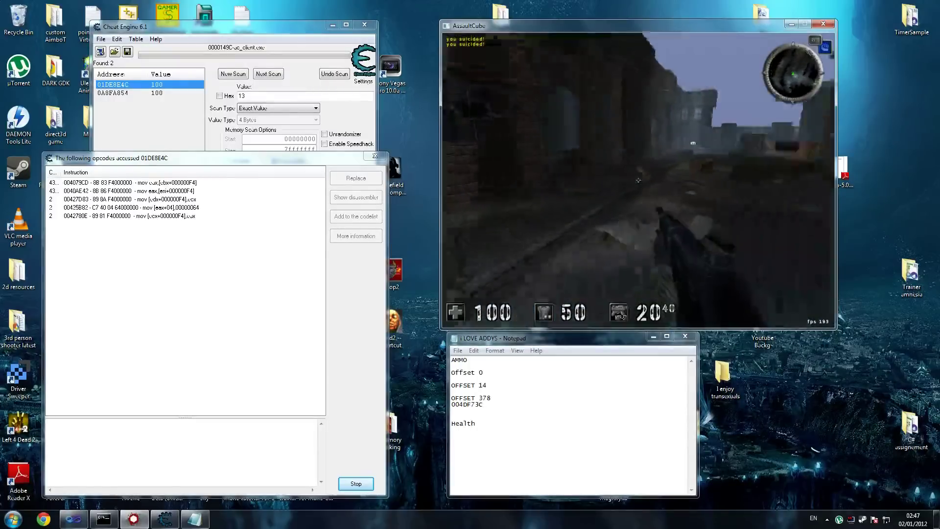
pyautogui.press('w')
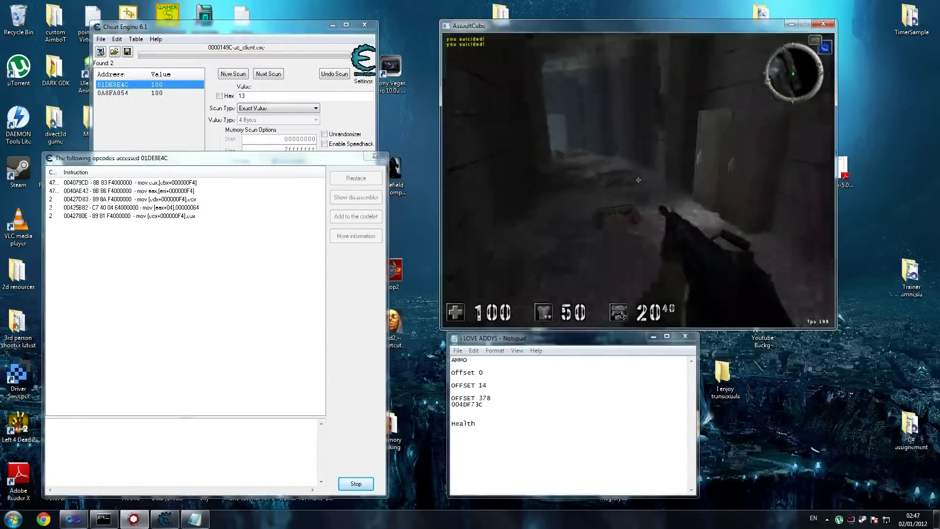
pyautogui.press('w')
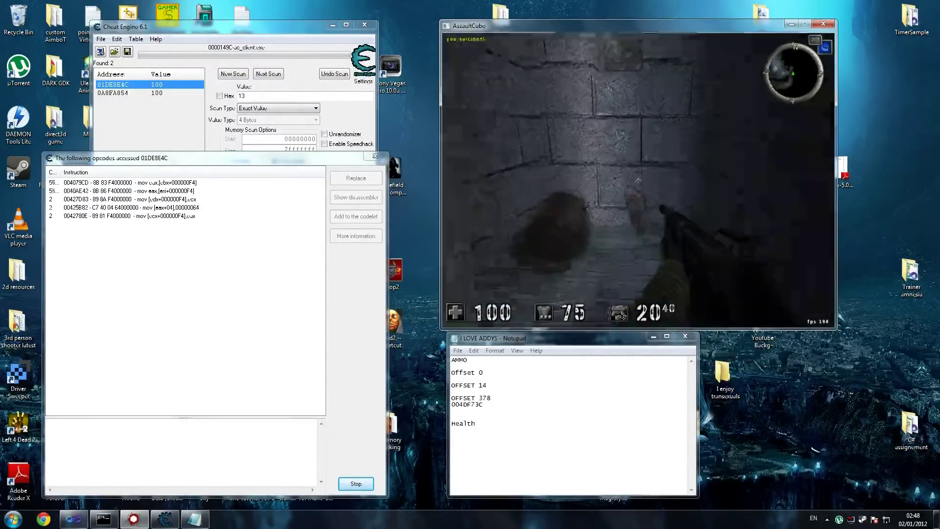
pyautogui.press('w')
pyautogui.press('4')
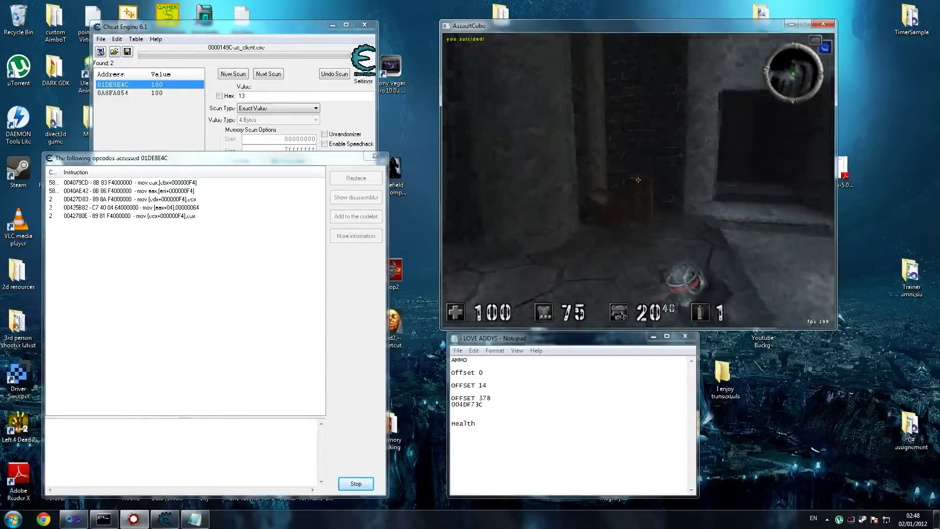
pyautogui.click(638, 180)
pyautogui.press('s')
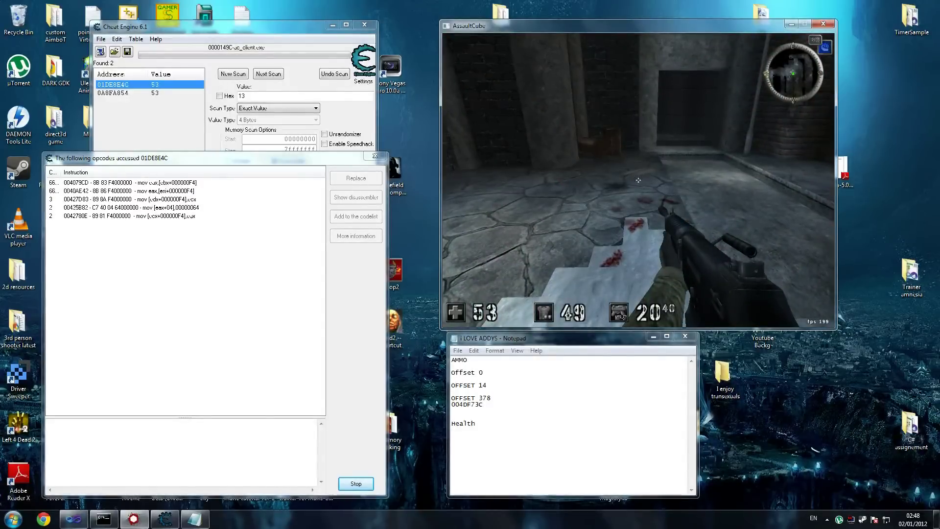
# Step: Return to Cheat Engine and open the extra info for the accessing instruction 00427D83, mov [edx+000000F4],ecx
pyautogui.press('super')
pyautogui.click(53, 200)
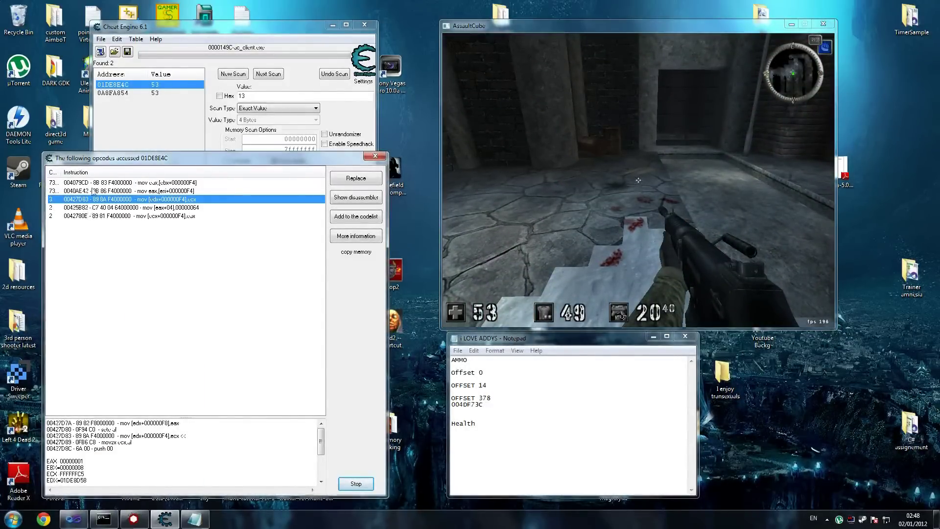
pyautogui.doubleClick(89, 200)
# Step: Under the Health heading in Notepad, note offset F4 and the probable pointer value 01DE8D58
pyautogui.click(451, 449)
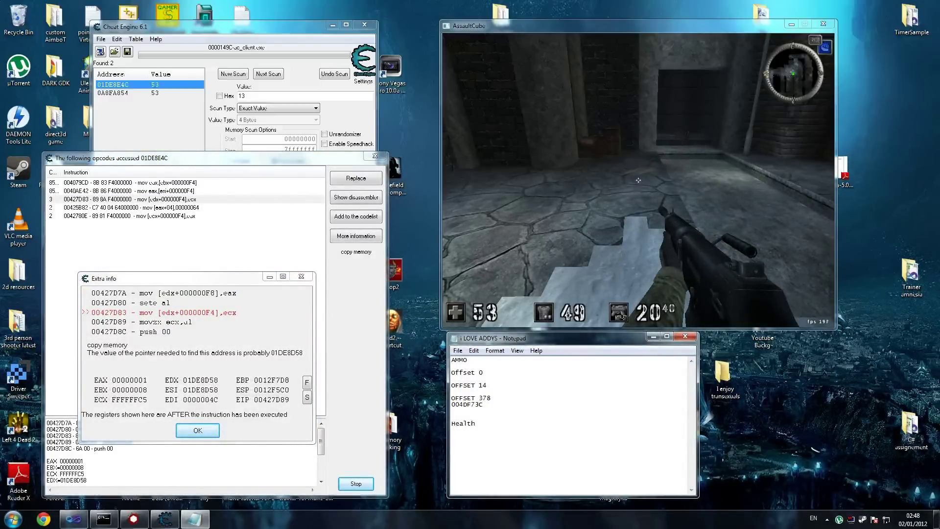
pyautogui.write('offset')
pyautogui.write('0012')
pyautogui.hotkey('shift', 'Home')
pyautogui.press('BackSpace')
pyautogui.write('1')
pyautogui.press('BackSpace')
pyautogui.write('01DE8D58')
# Step: Copy 01DE8D58 from the notes and run a new hexadecimal exact-value scan for it in Cheat Engine
pyautogui.moveTo(483, 449); pyautogui.dragTo(450, 449)
pyautogui.hotkey('ctrl', 'c')
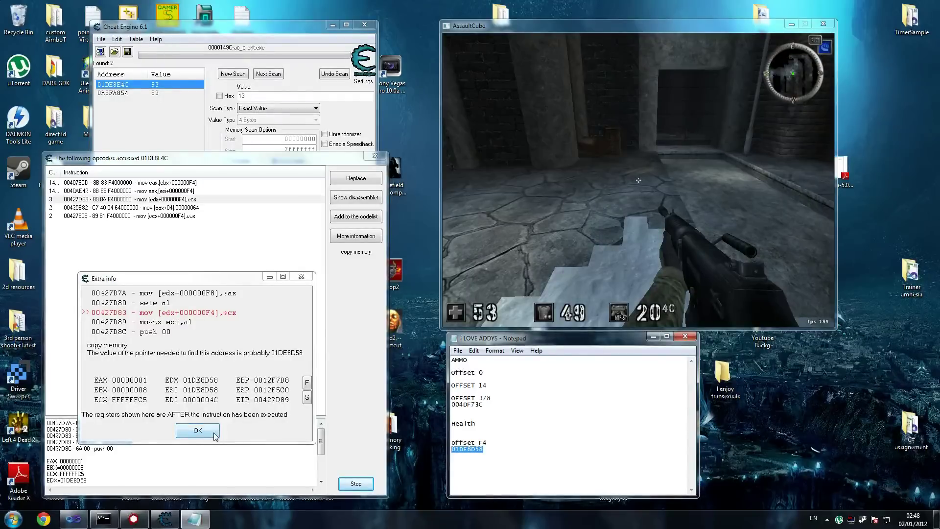
pyautogui.click(230, 91)
pyautogui.click(220, 96)
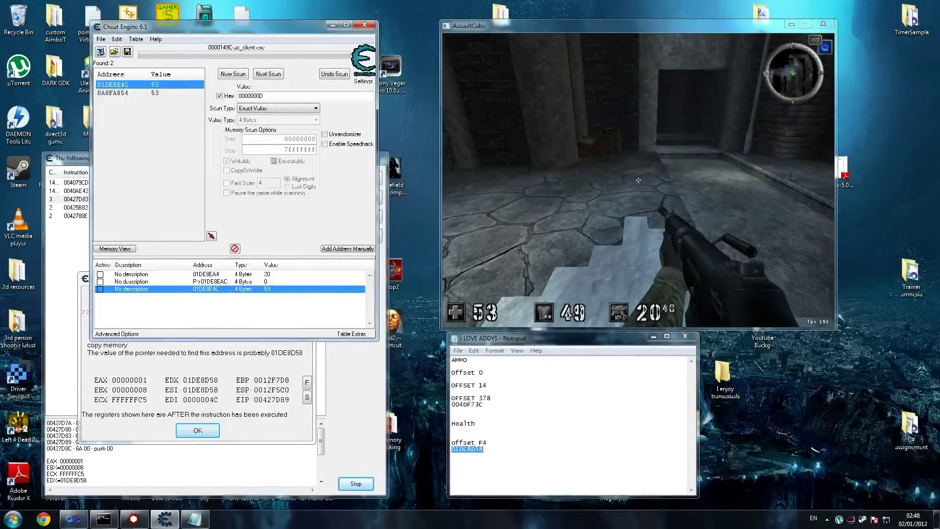
pyautogui.doubleClick(251, 96)
pyautogui.hotkey('ctrl', 'v')
pyautogui.click(233, 73)
pyautogui.click(233, 74)
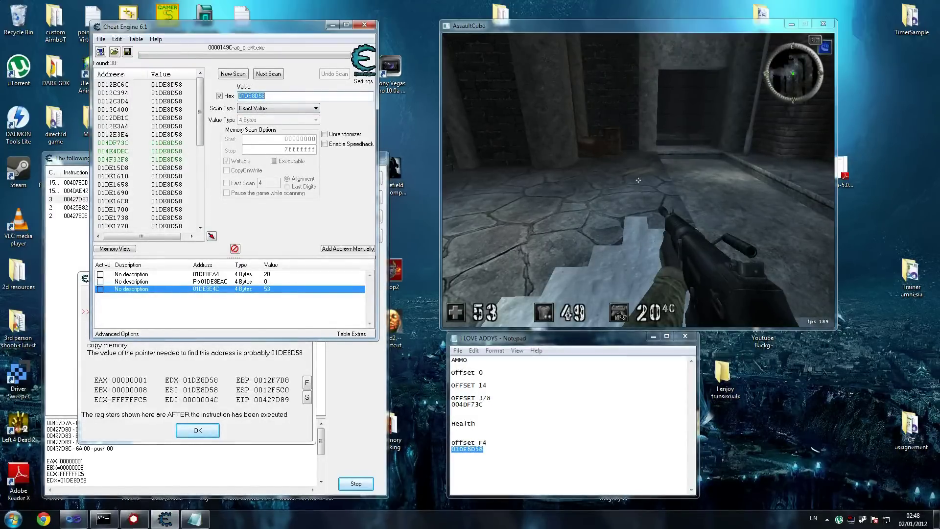
# Step: Manually add a 4-byte pointer entry with pointer address 004DF73C and hex offset F4 to the address list
pyautogui.click(484, 449)
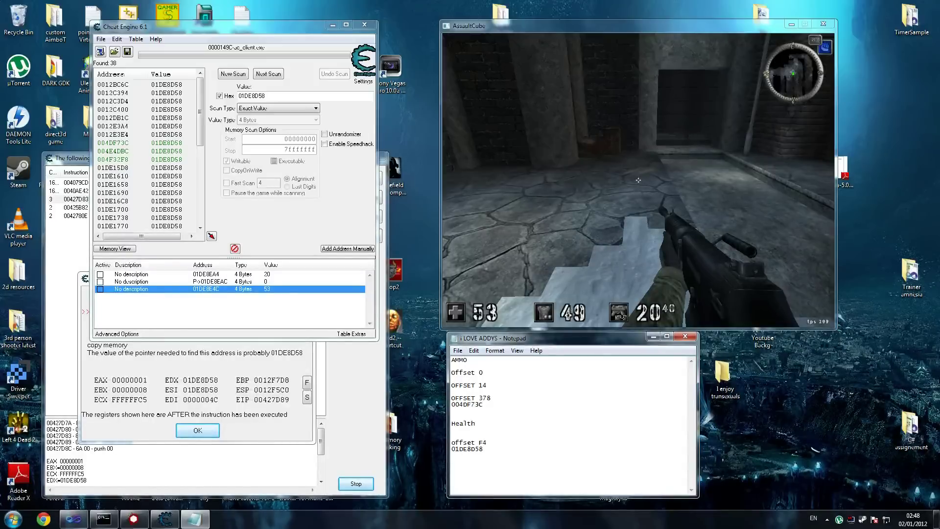
pyautogui.press('Return')
pyautogui.click(340, 249)
pyautogui.click(347, 272)
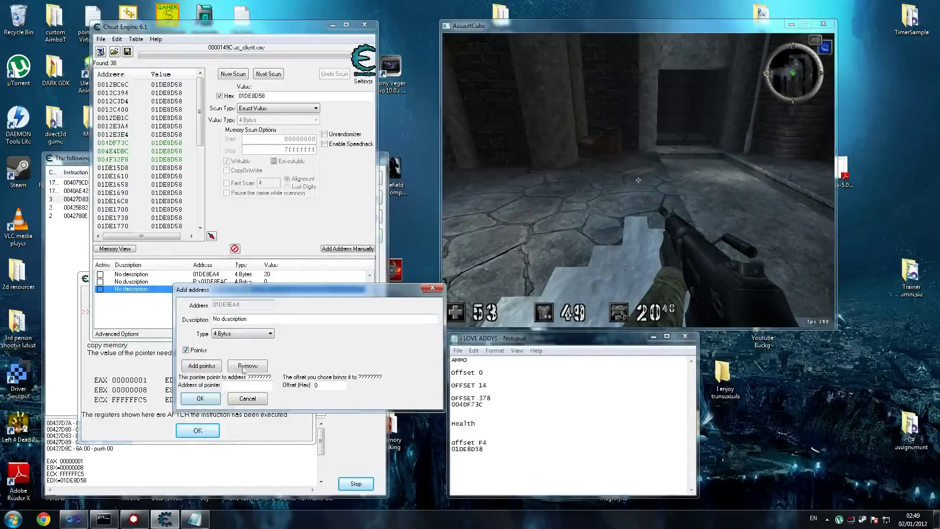
pyautogui.moveTo(323, 385); pyautogui.dragTo(310, 391)
pyautogui.write('F4')
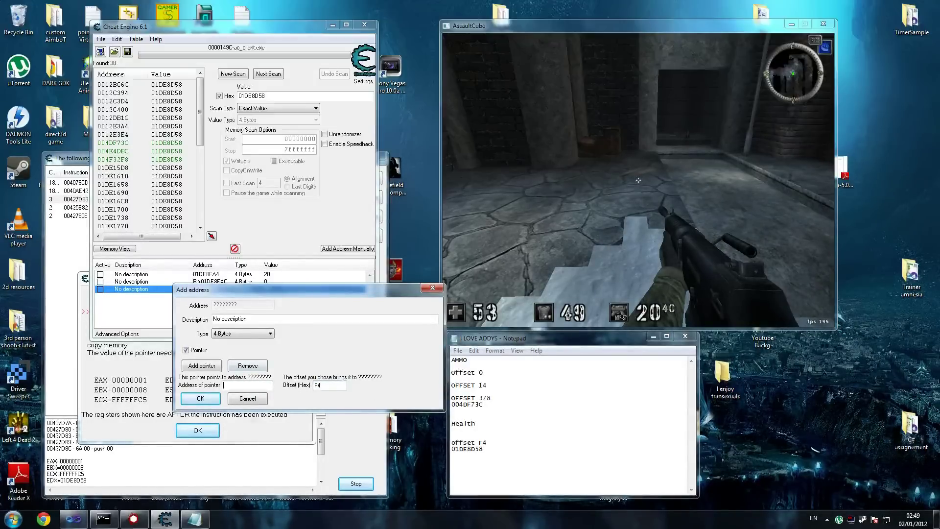
pyautogui.click(240, 385)
pyautogui.write('00')
pyautogui.press('BackSpace')
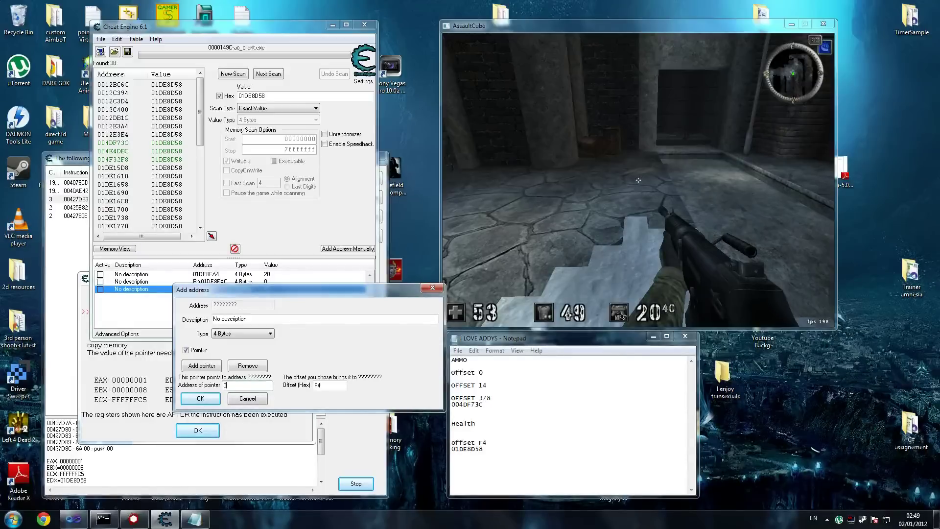
pyautogui.write('04')
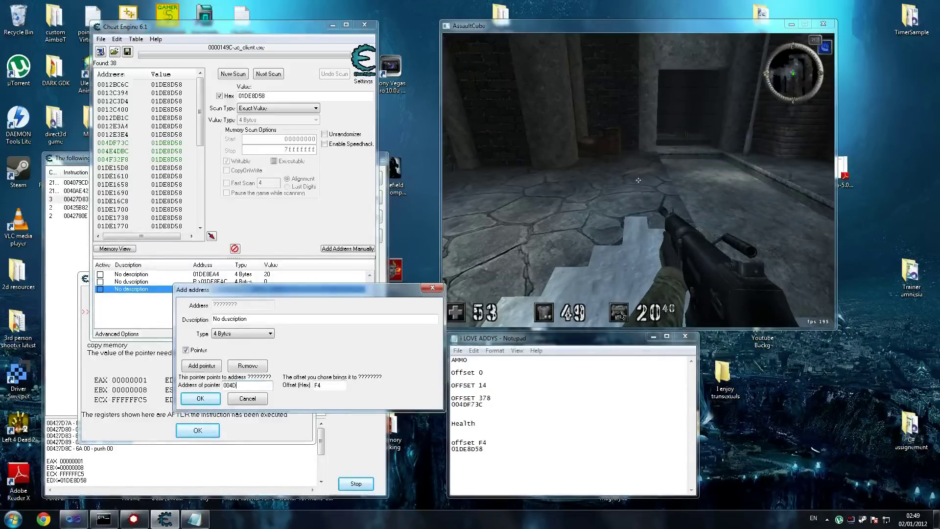
pyautogui.write('DF73C')
pyautogui.click(200, 398)
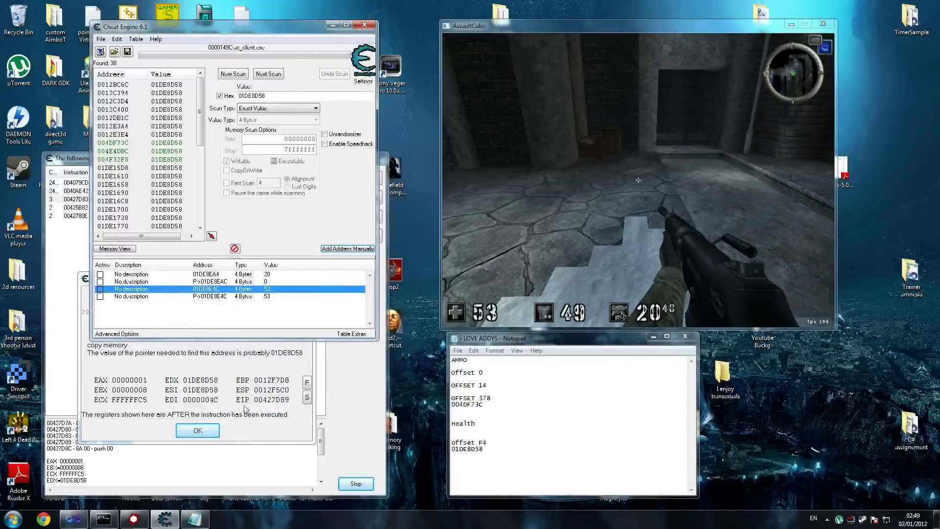
# Step: Replace 01DE8D58 in the Health notes with the new pointer's base address 004DF73C, and close Cheat Engine
pyautogui.doubleClick(210, 298)
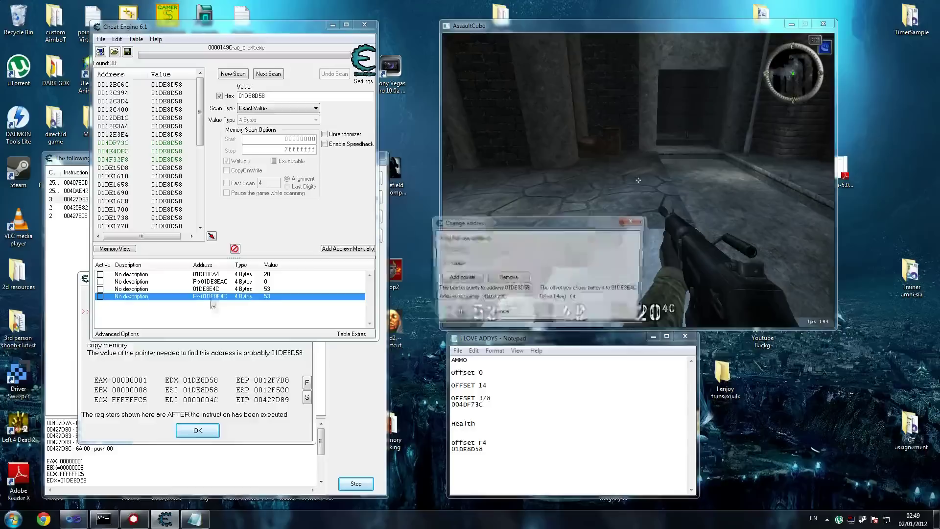
pyautogui.moveTo(497, 224); pyautogui.dragTo(248, 313)
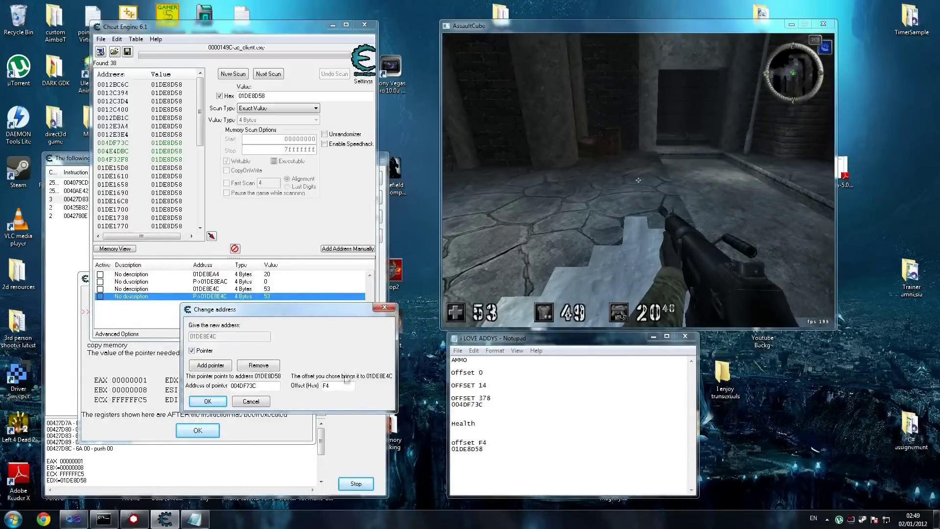
pyautogui.click(451, 455)
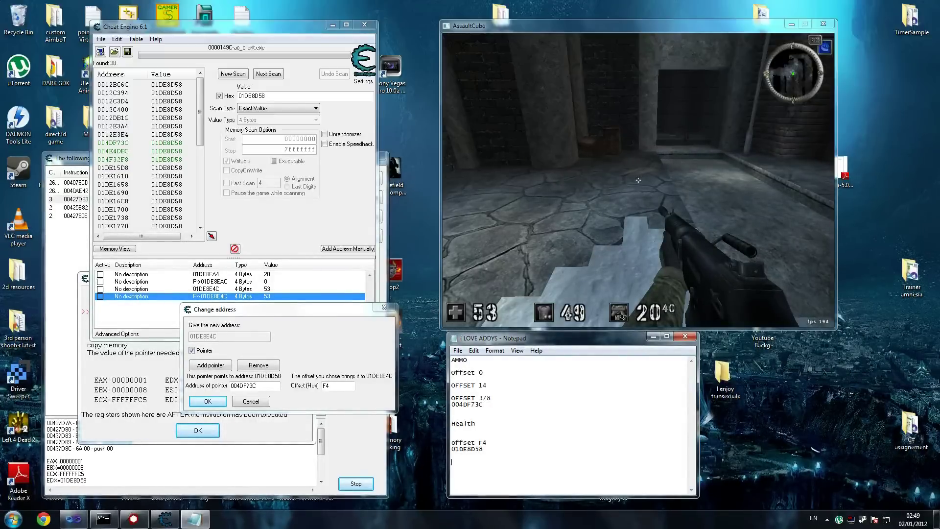
pyautogui.doubleClick(243, 385)
pyautogui.hotkey('ctrl', 'c')
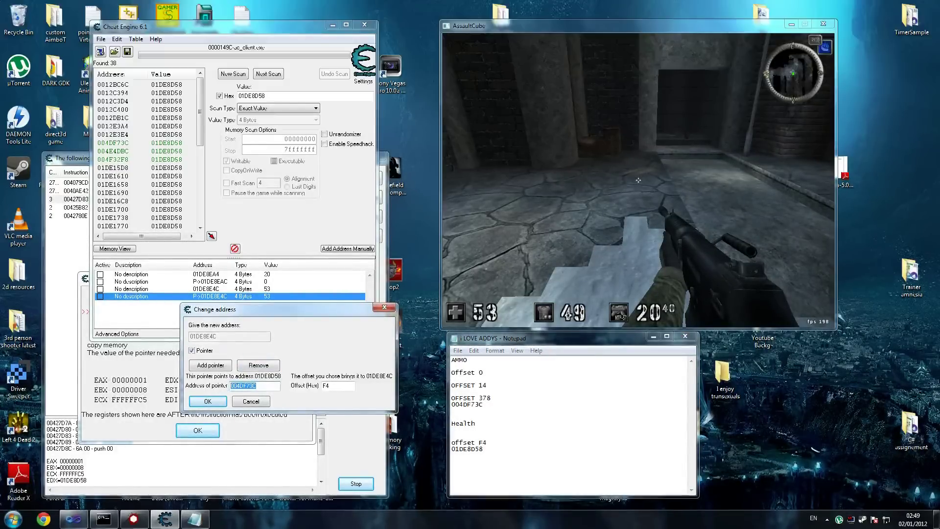
pyautogui.click(467, 448)
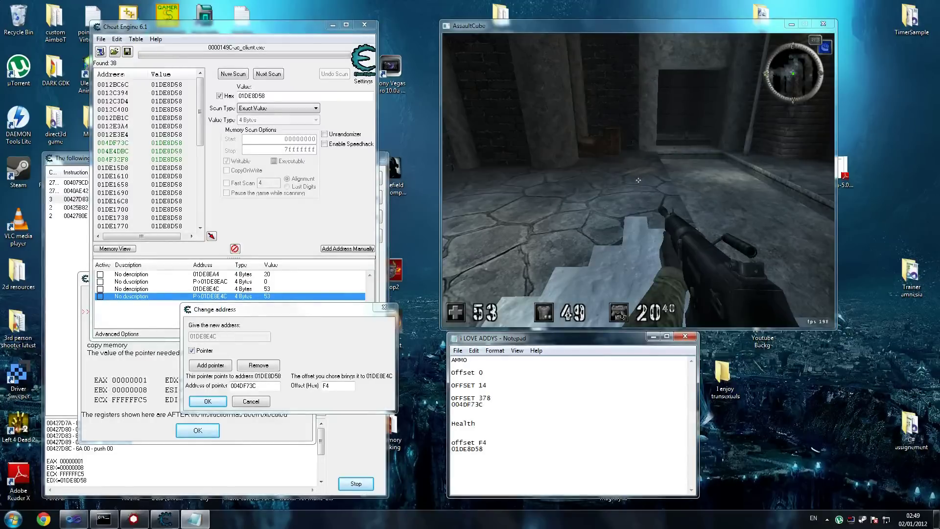
pyautogui.doubleClick(468, 449)
pyautogui.hotkey('ctrl', 'v')
pyautogui.doubleClick(326, 385)
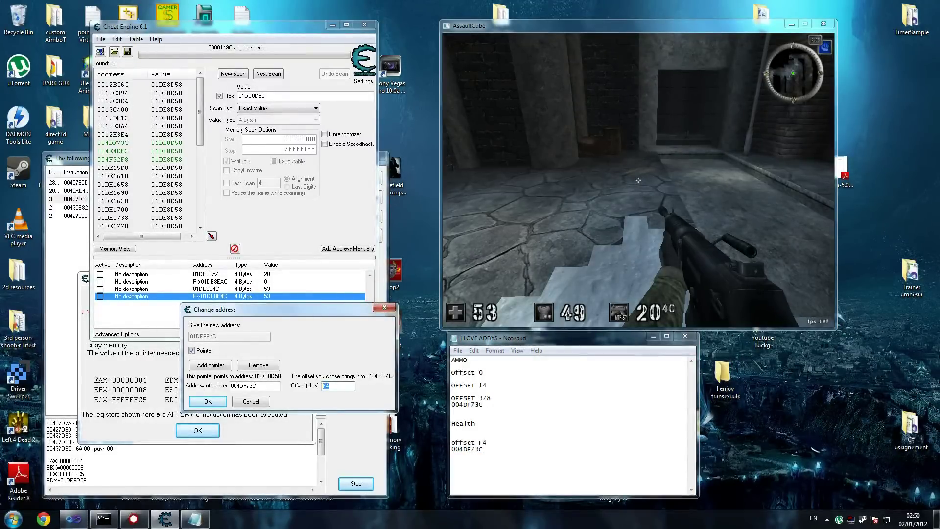
pyautogui.click(208, 400)
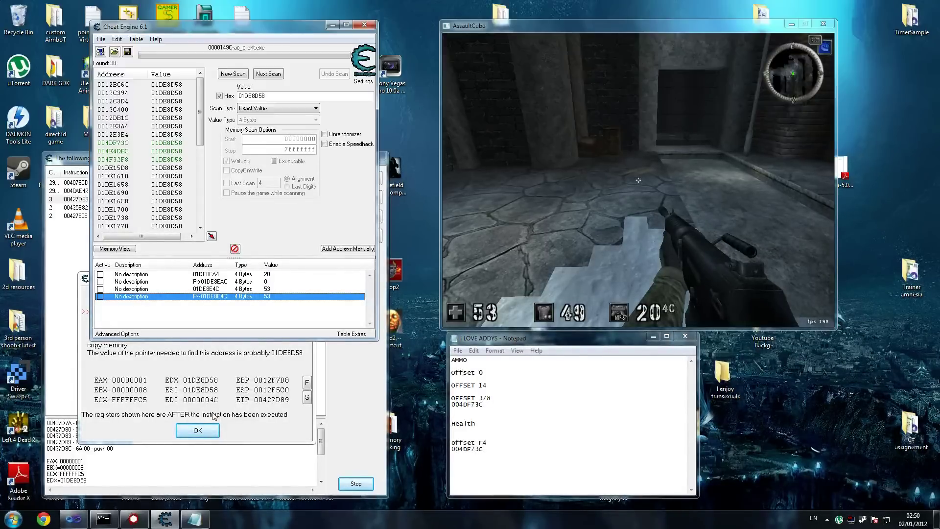
pyautogui.click(365, 25)
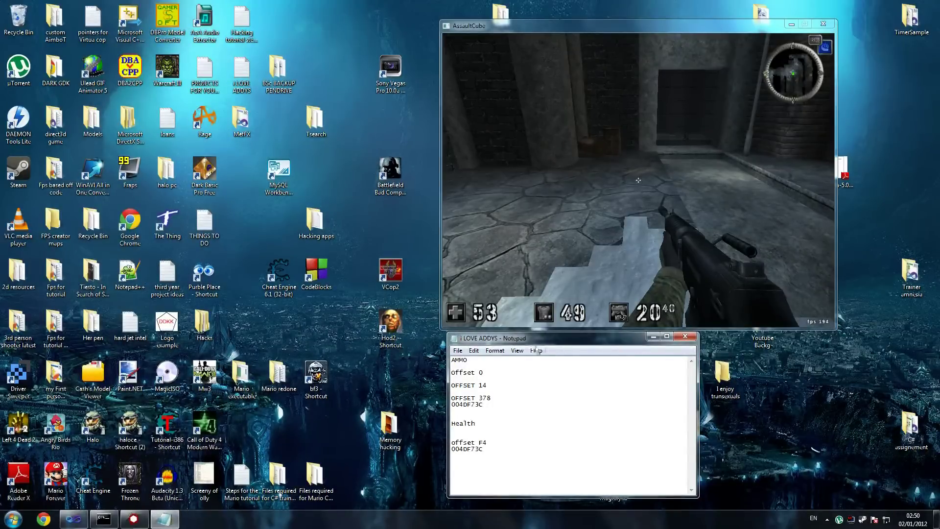